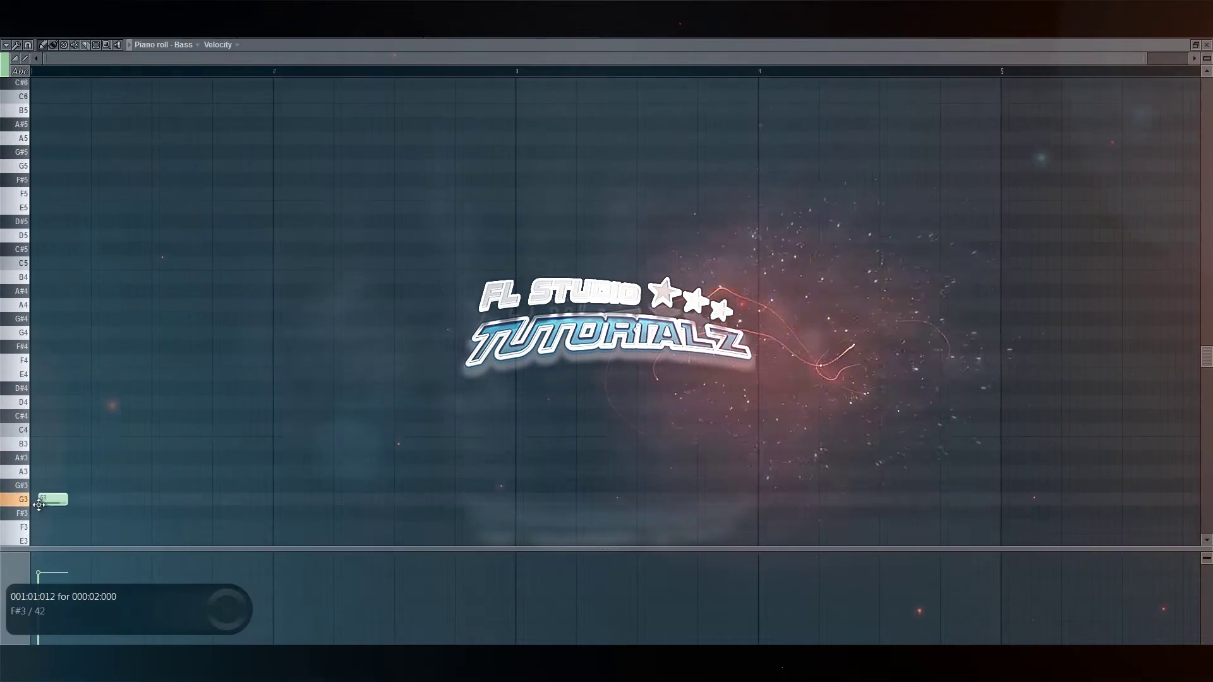
- Draw a two-bar bass line: three F3 and two C#3 notes in bar 1, three D#3 and two C3 notes in bar 2
{"action": "left_click", "coordinate": [90, 494]}
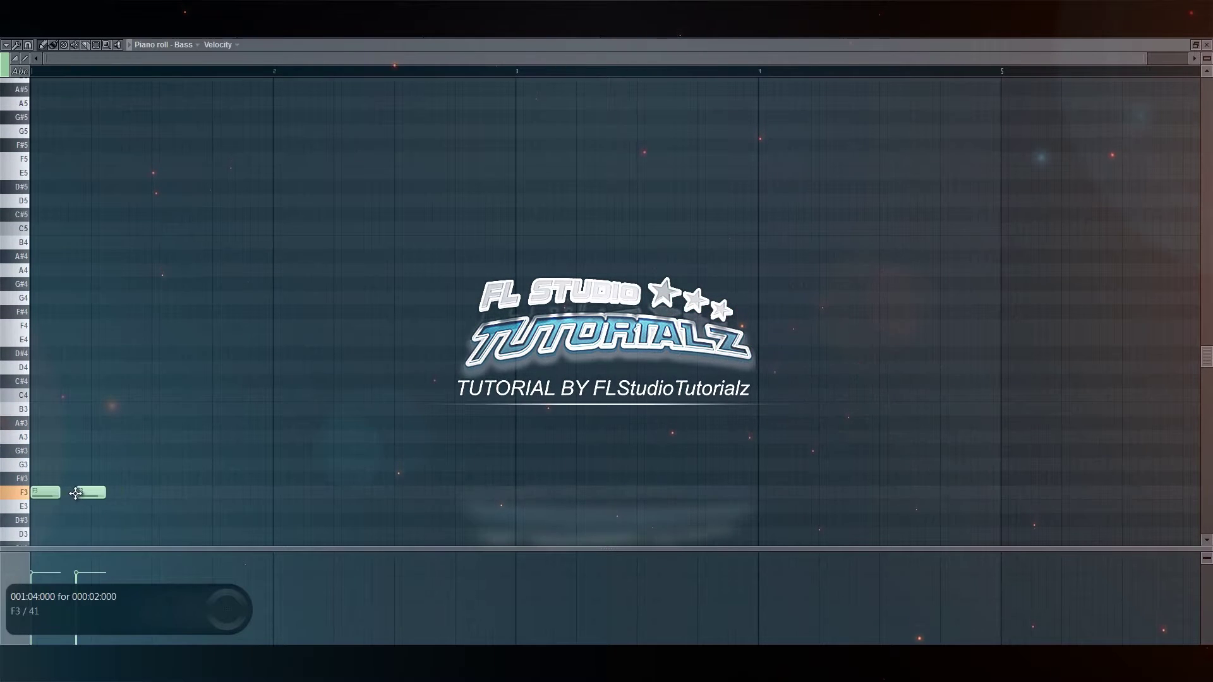
{"action": "scroll", "coordinate": [131, 409], "scroll_direction": "down", "scroll_amount": 3}
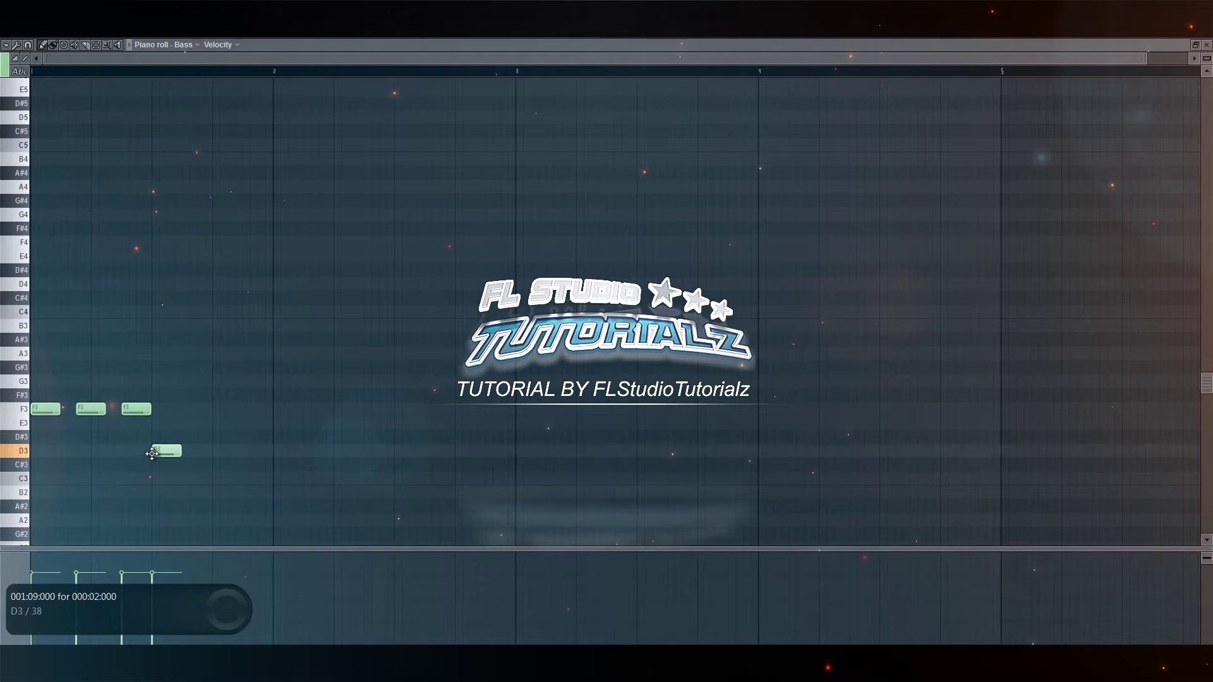
{"action": "left_click_drag", "start_coordinate": [149, 453], "coordinate": [157, 465]}
{"action": "left_click", "coordinate": [229, 464]}
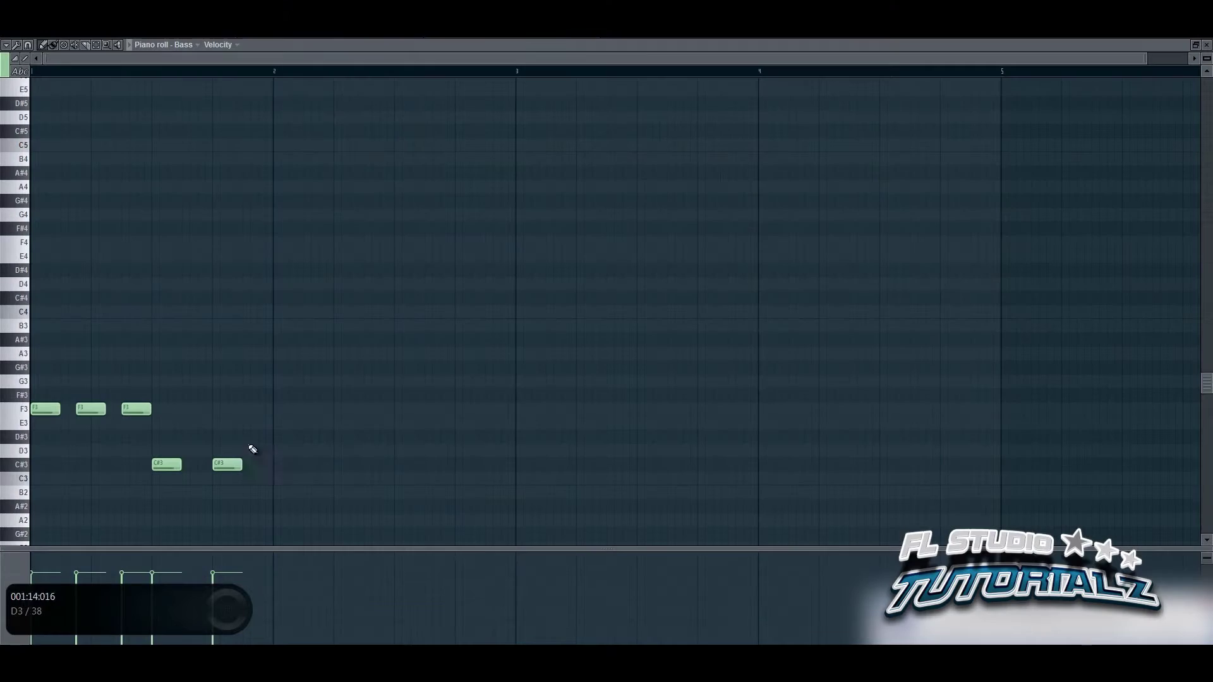
{"action": "left_click", "coordinate": [274, 451]}
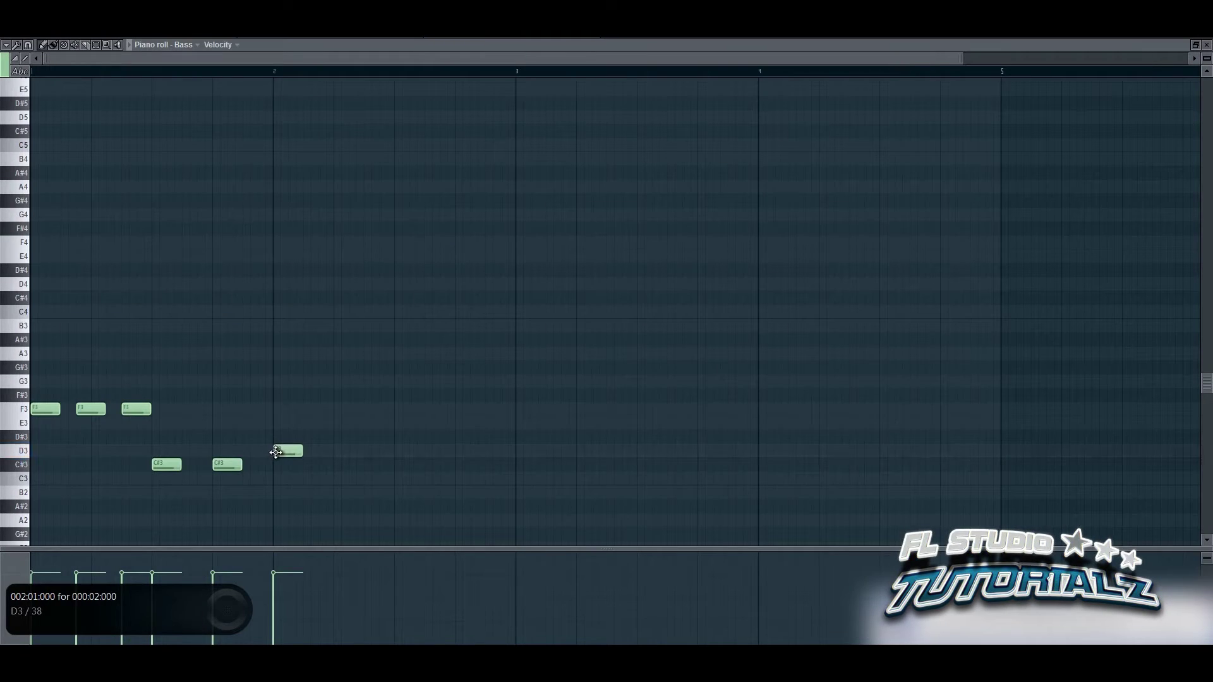
{"action": "left_click", "coordinate": [323, 439]}
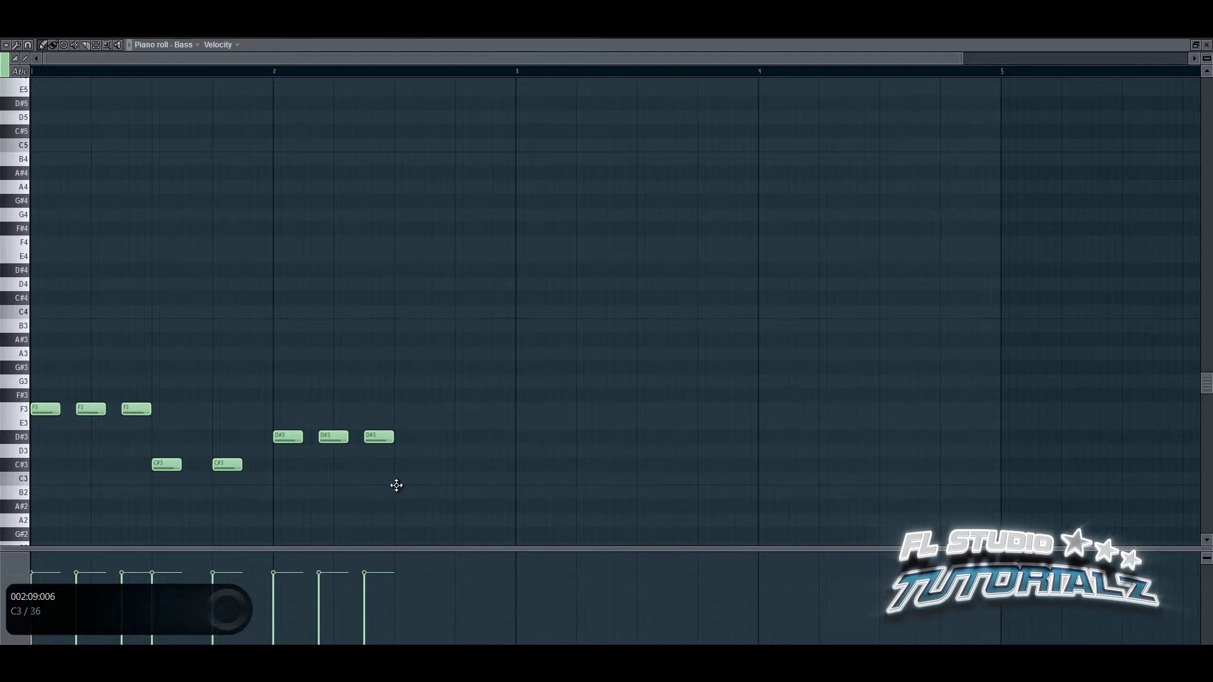
- Duplicate the two-bar bass phrase into bars 3 and 4, and deselect the copied notes
{"action": "left_click_drag", "start_coordinate": [584, 360], "coordinate": [6, 539]}
{"action": "key", "text": "ctrl+b"}
{"action": "key", "text": "shift+Right"}
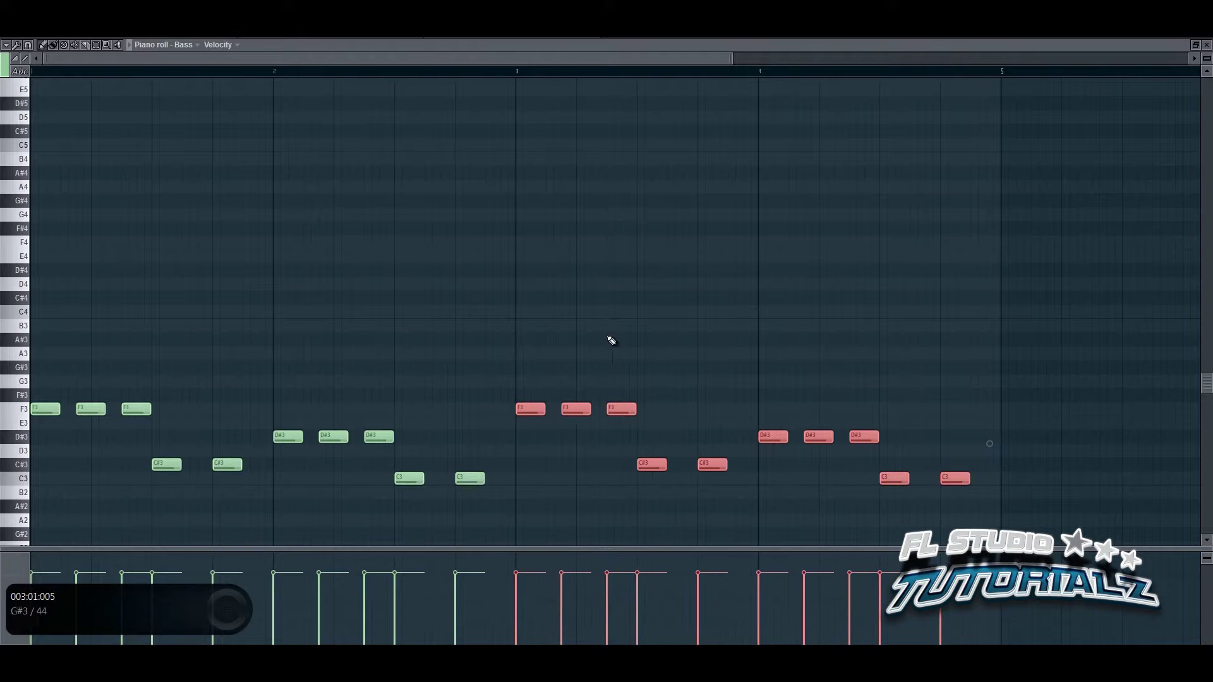
{"action": "key", "text": "ctrl+d"}
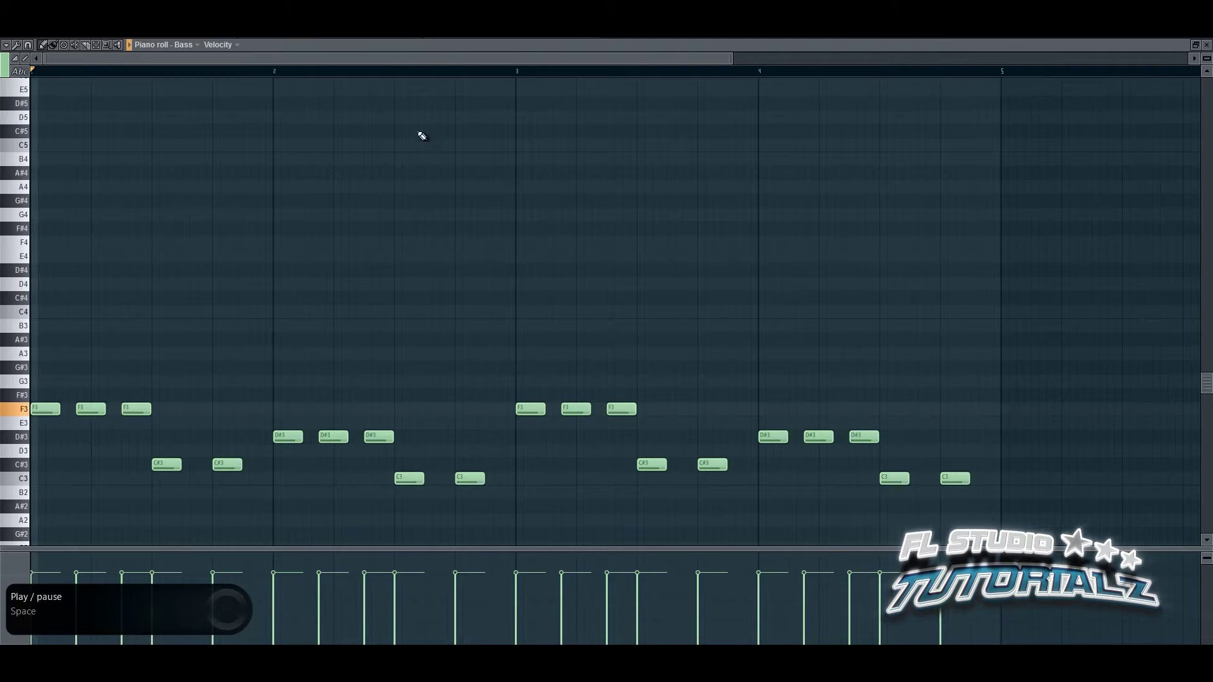
- Select the first bass note of each of the four bars and shorten these notes slightly
{"action": "left_click_drag", "start_coordinate": [775, 417], "coordinate": [776, 446]}
{"action": "left_click_drag", "start_coordinate": [526, 367], "coordinate": [530, 463]}
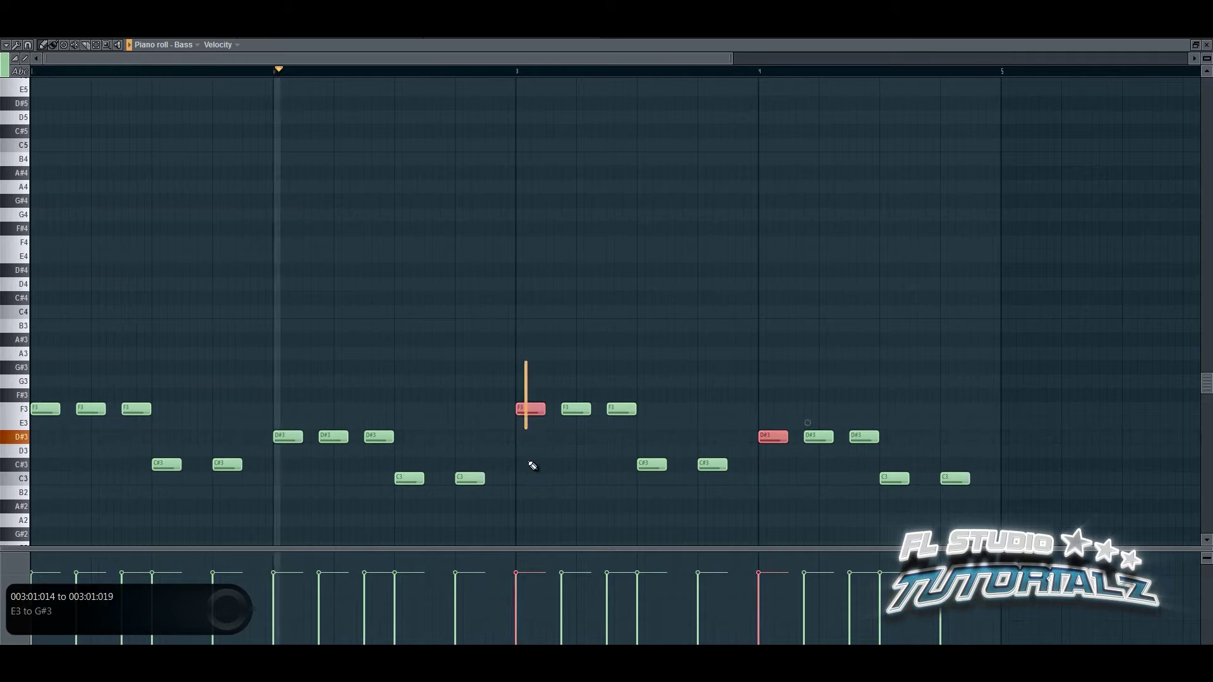
{"action": "left_click_drag", "start_coordinate": [301, 418], "coordinate": [294, 447]}
{"action": "left_click_drag", "start_coordinate": [48, 390], "coordinate": [55, 426]}
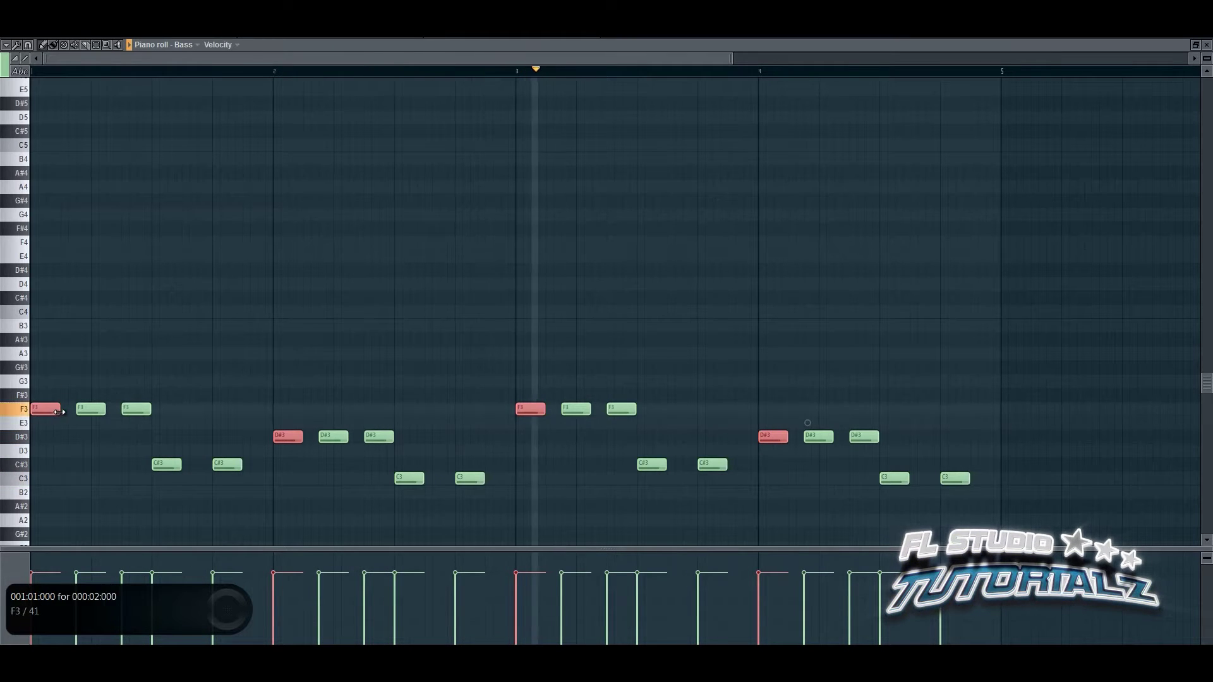
{"action": "left_click", "coordinate": [96, 377], "text": "ctrl"}
- Copy all the bass notes and open the empty piano roll of the upper Lead channel
{"action": "key", "text": "Escape"}
{"action": "right_click", "coordinate": [74, 103]}
{"action": "left_click", "coordinate": [94, 96]}
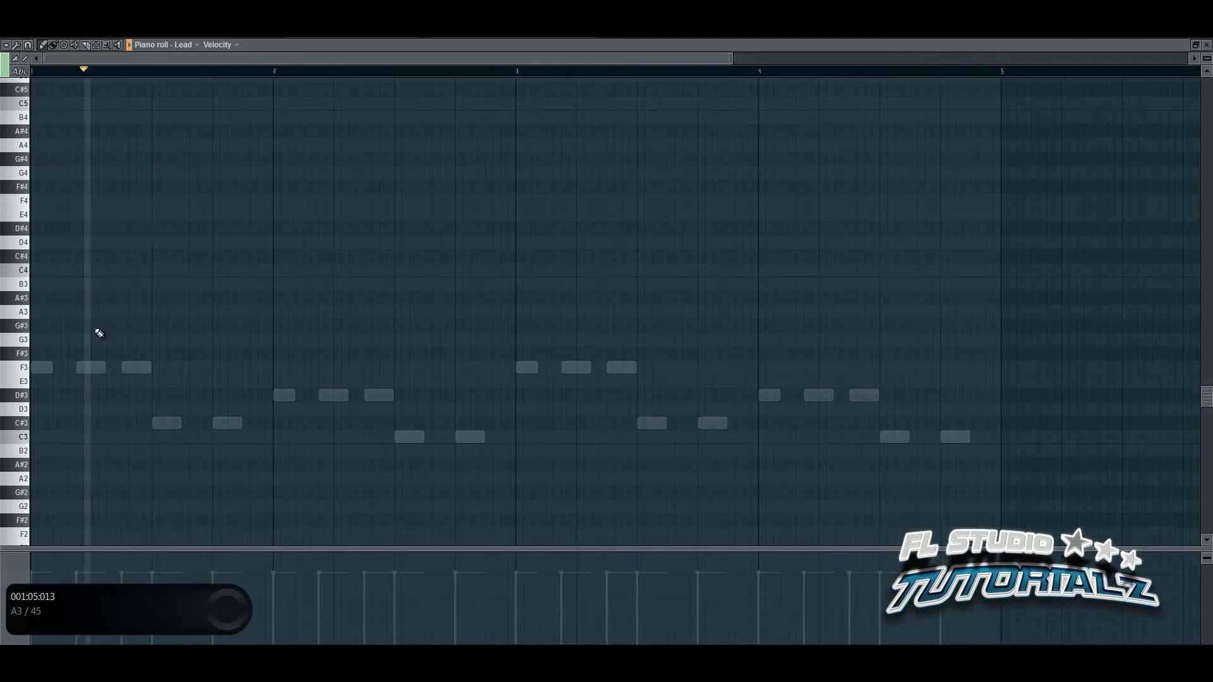
{"action": "key", "text": "ctrl+a"}
{"action": "key", "text": "Escape"}
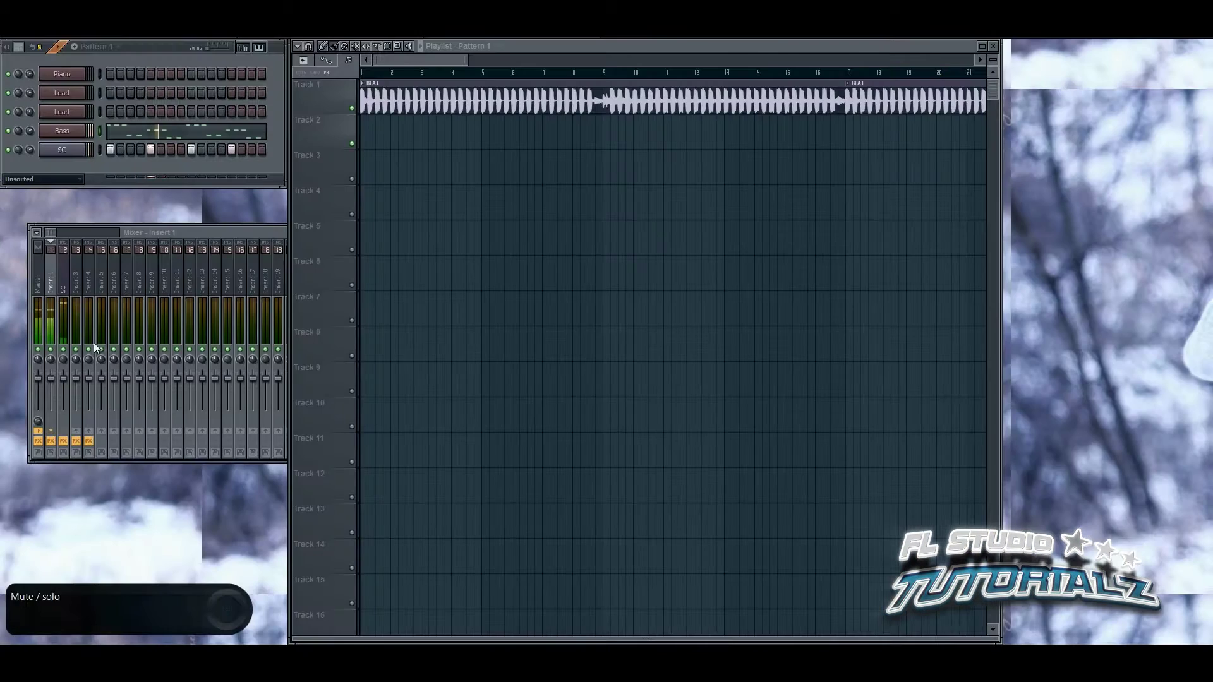
{"action": "right_click", "coordinate": [85, 93]}
{"action": "left_click", "coordinate": [100, 96]}
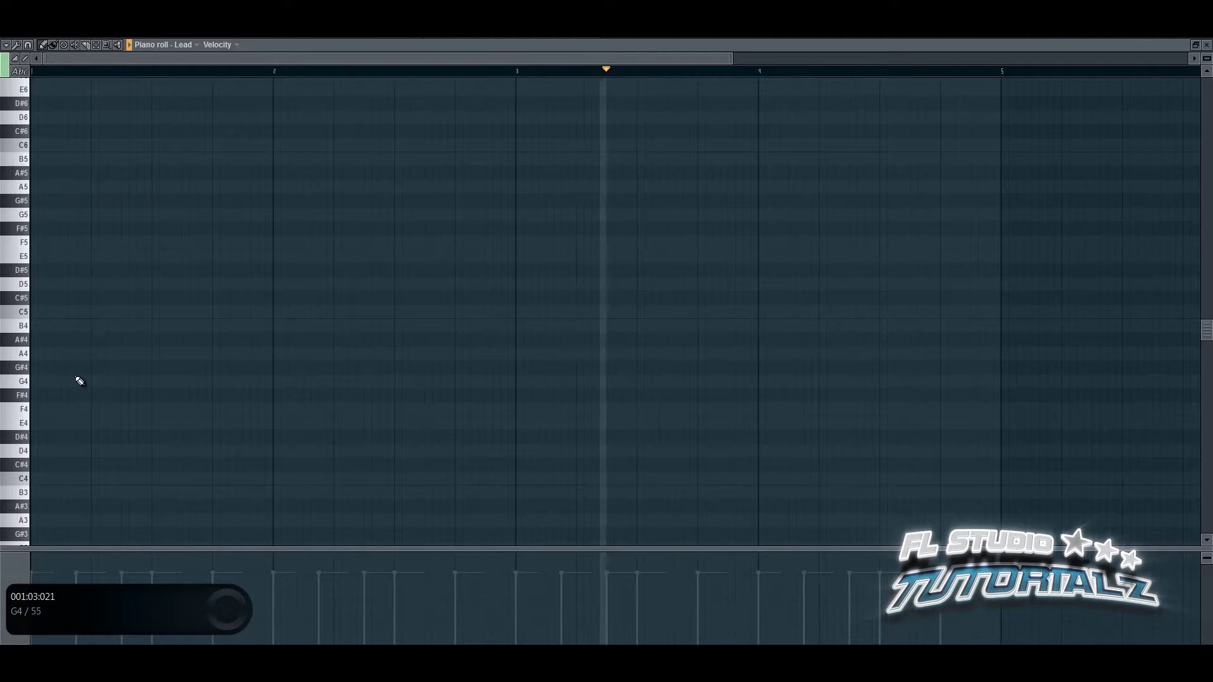
- Place the copied bass line one octave up in the Lead and raise its C# and C notes further to C#5 and C5
{"action": "left_click_drag", "start_coordinate": [127, 327], "coordinate": [985, 398]}
{"action": "key", "text": "ctrl+Up"}
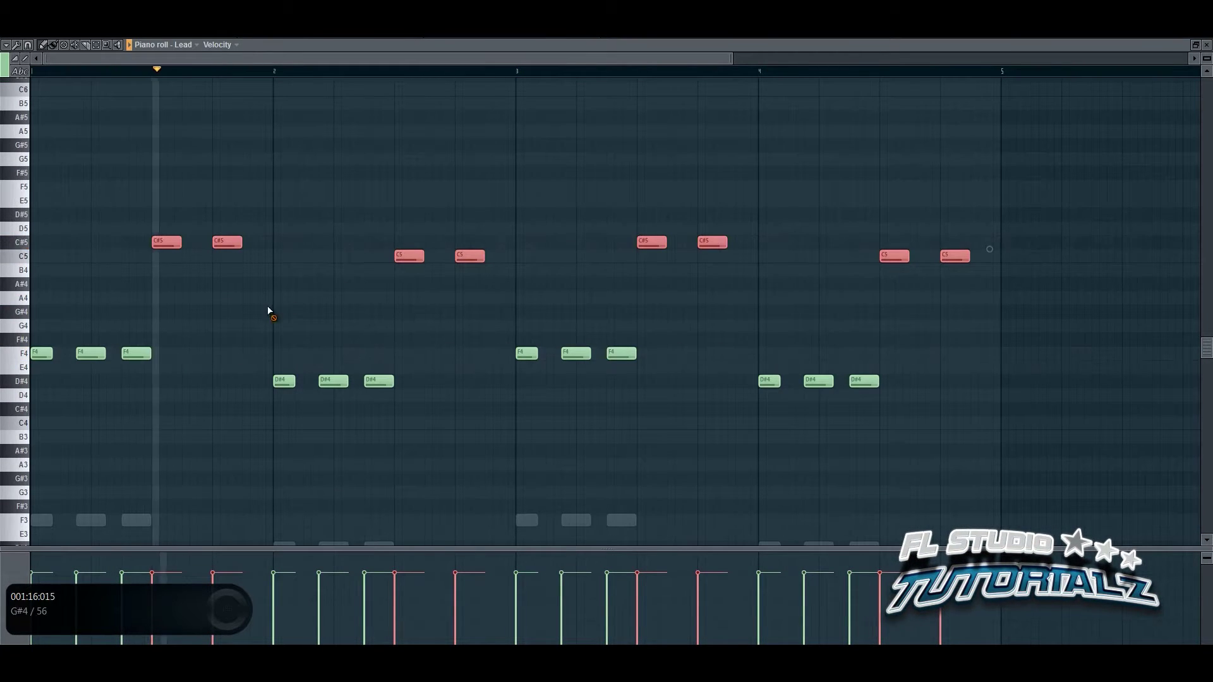
{"action": "left_click", "coordinate": [209, 335], "text": "ctrl"}
- Draw a four-bar top melody from G#6, G6, F6 and D#6 notes, ending with A#6, G#6 and G6, and play it back
{"action": "scroll", "coordinate": [120, 244], "scroll_direction": "up", "scroll_amount": 4}
{"action": "key", "text": "space"}
{"action": "left_click", "coordinate": [37, 174]}
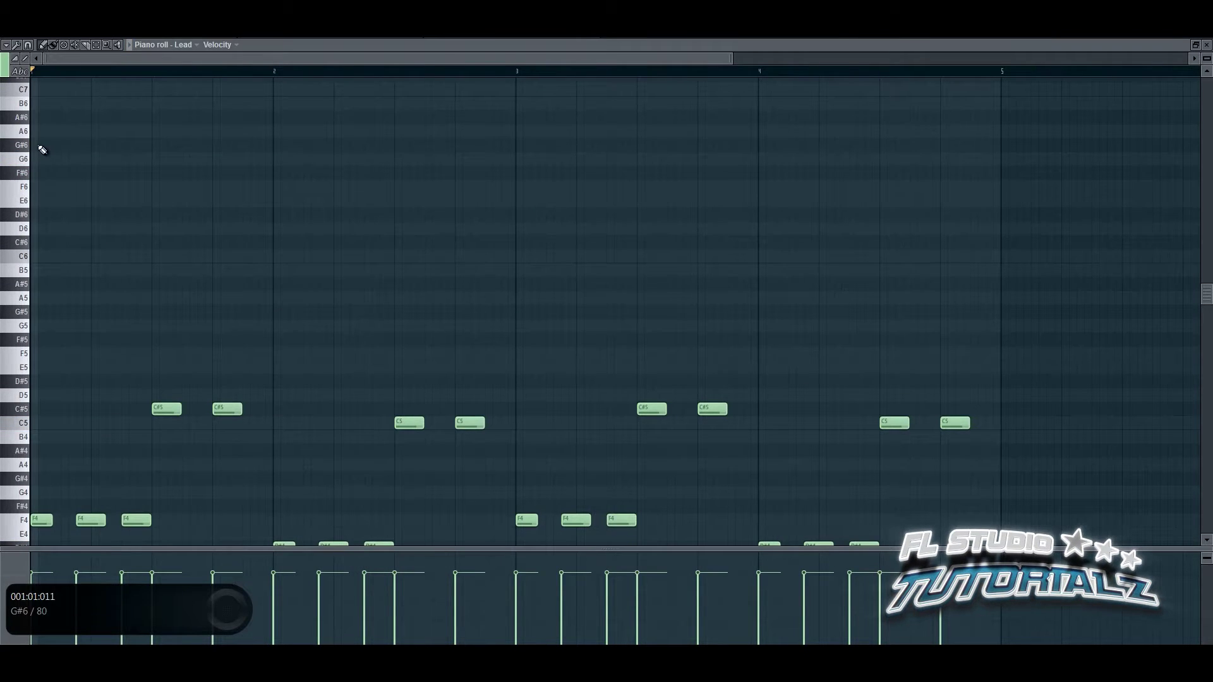
{"action": "scroll", "coordinate": [41, 152], "scroll_direction": "up", "scroll_amount": 1}
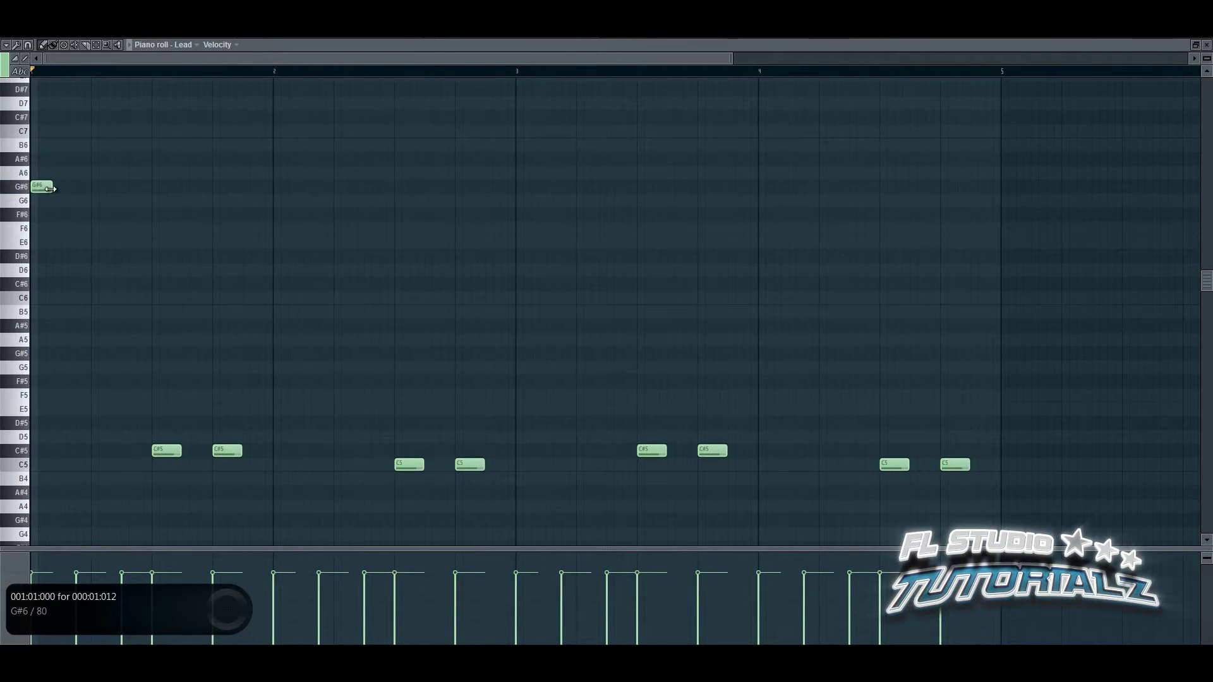
{"action": "left_click", "coordinate": [74, 201]}
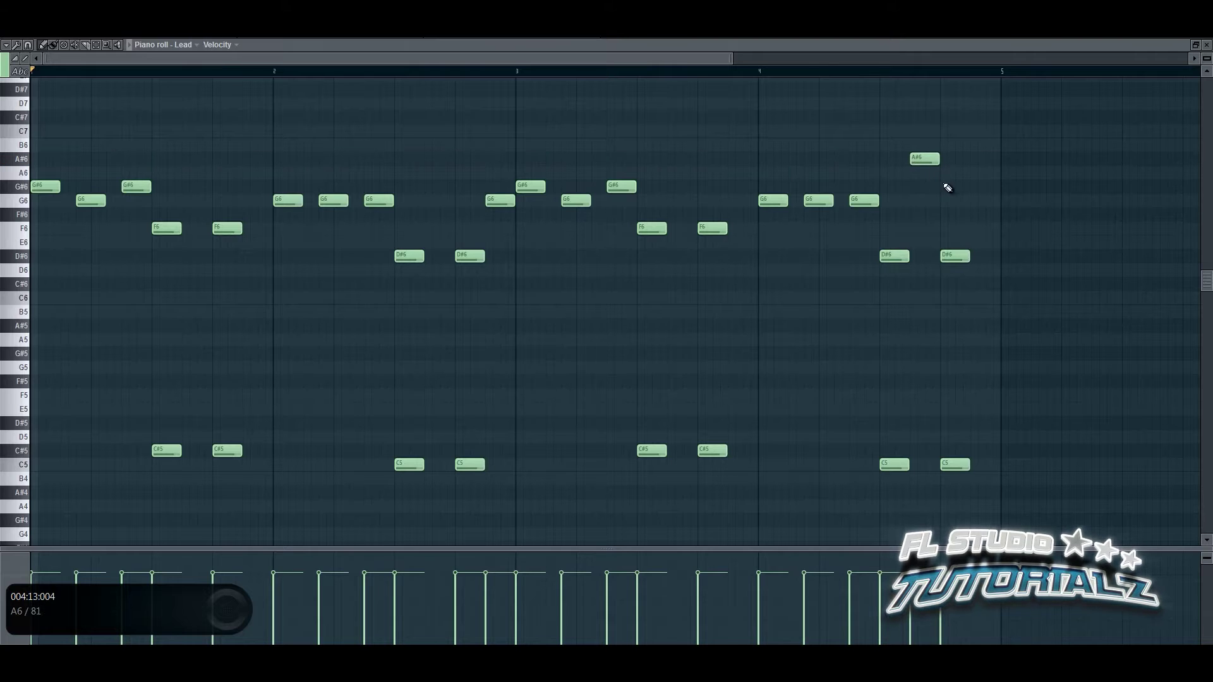
{"action": "key", "text": "space"}
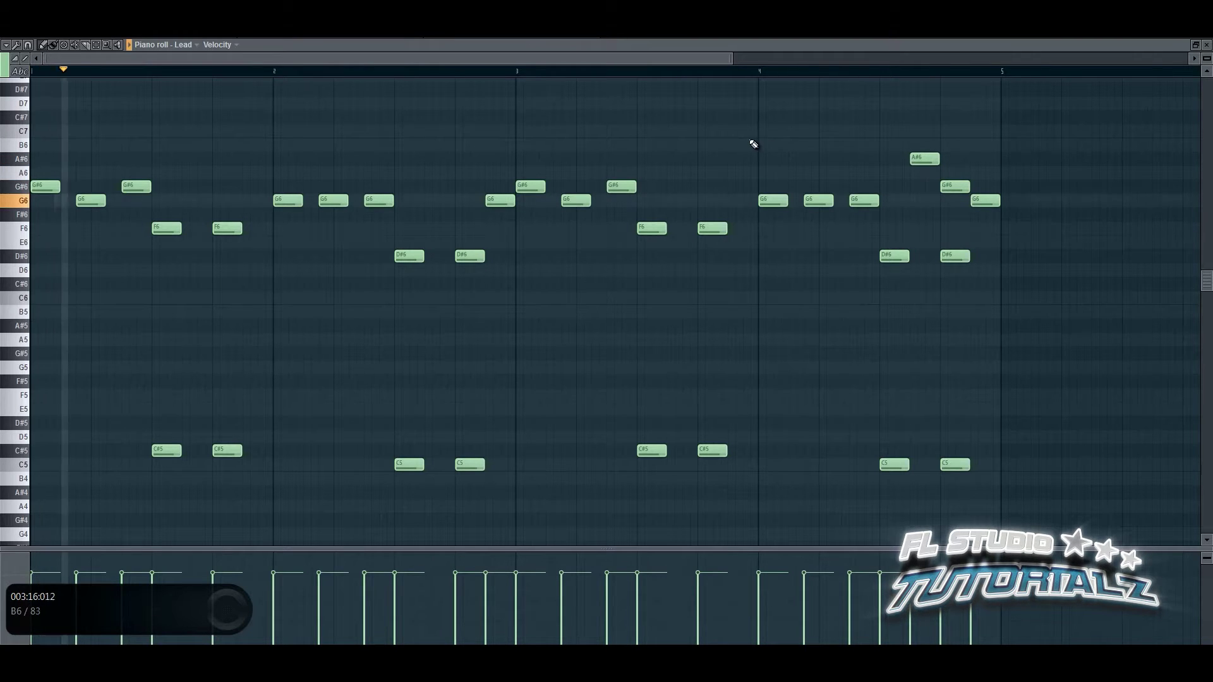
{"action": "right_click", "coordinate": [752, 139], "text": "ctrl"}
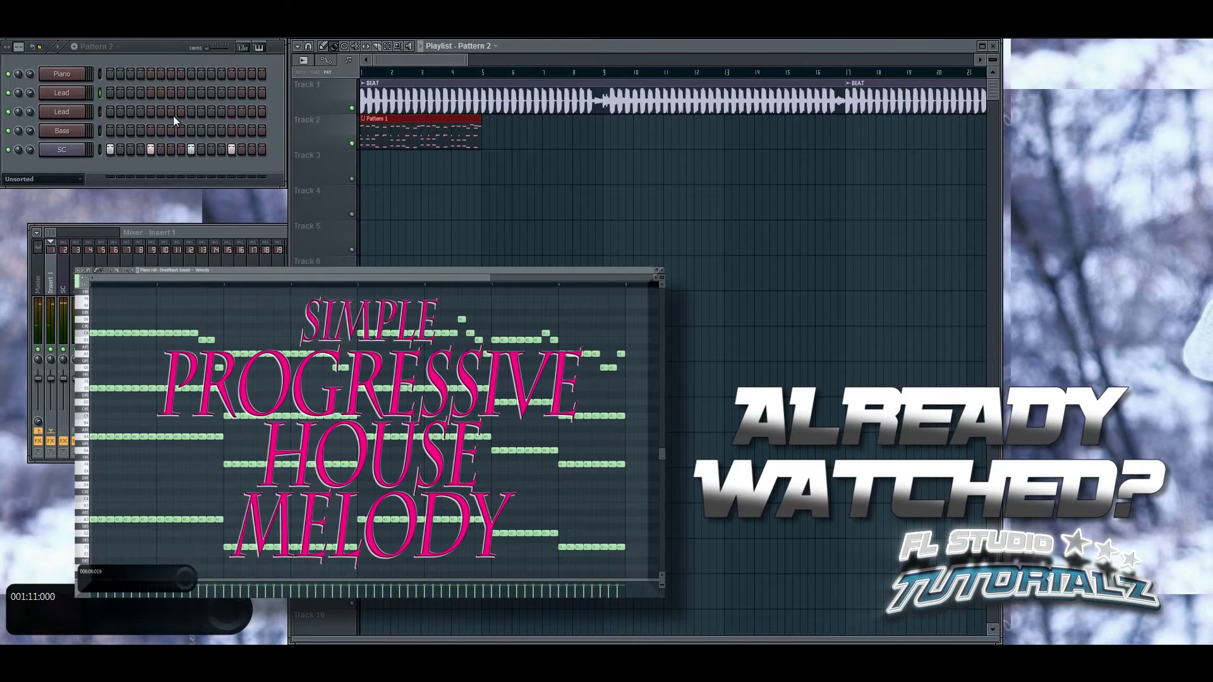
- Place root notes F4, C#4, D#4 and C4 at half-bar intervals in the Piano channel of Pattern 2
{"action": "right_click", "coordinate": [66, 74]}
{"action": "left_click", "coordinate": [101, 75]}
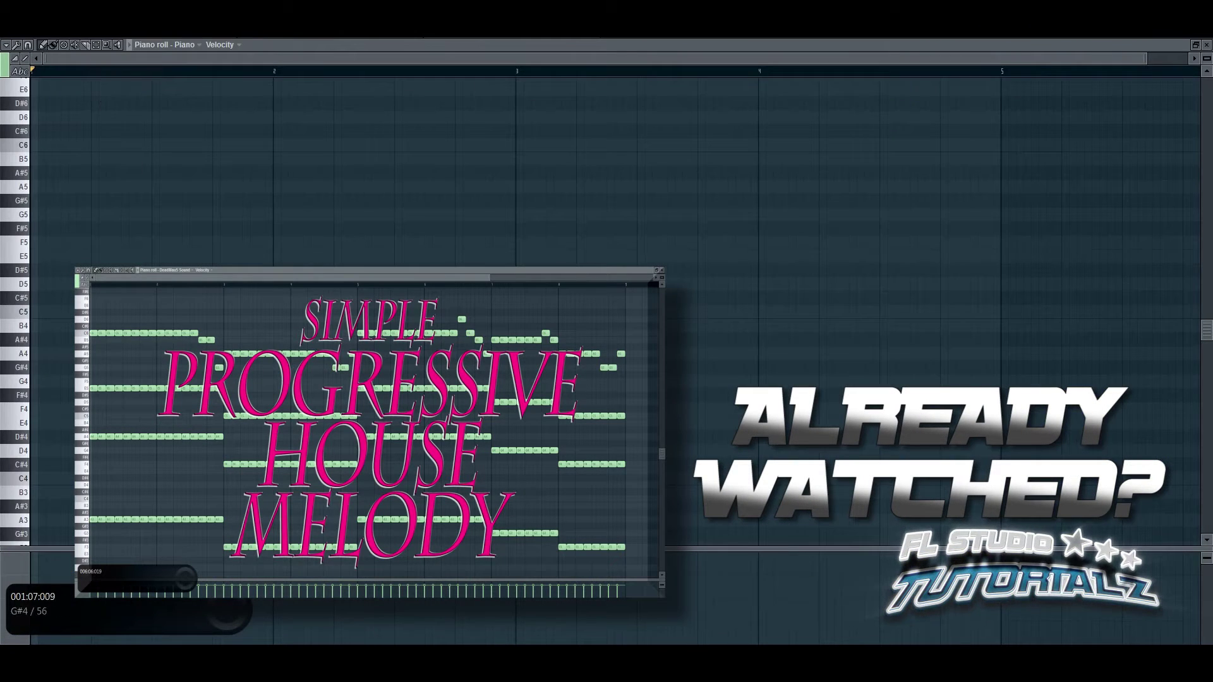
{"action": "left_click", "coordinate": [35, 340]}
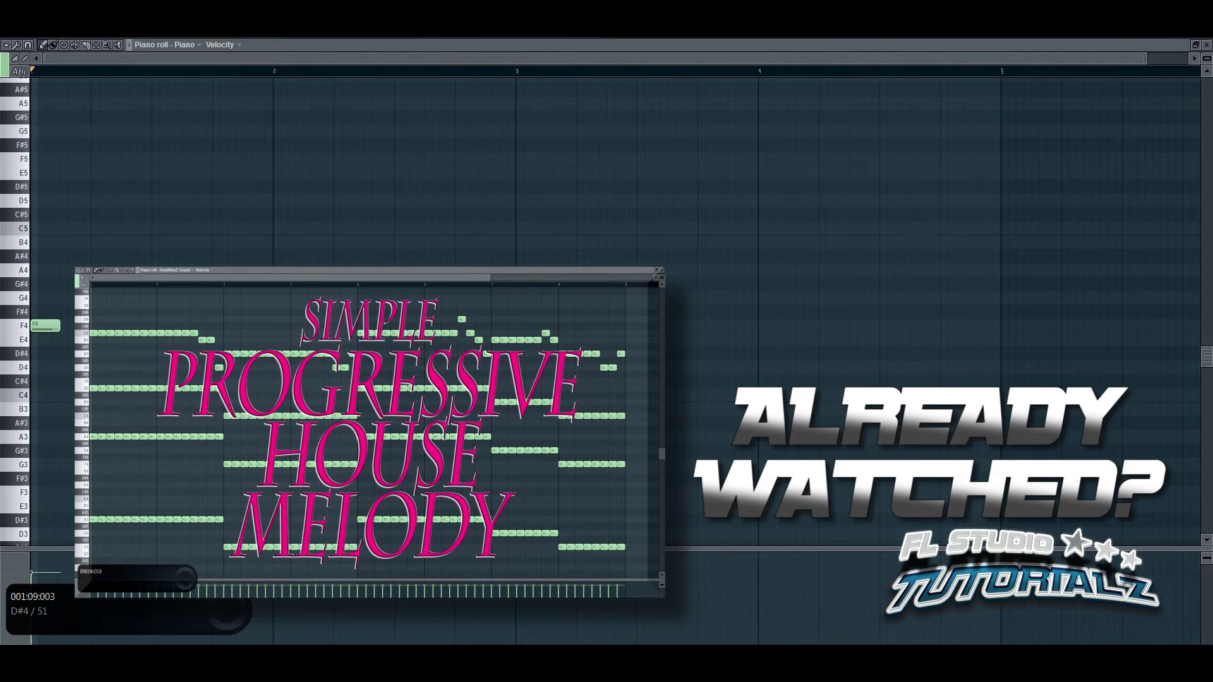
{"action": "left_click", "coordinate": [160, 368]}
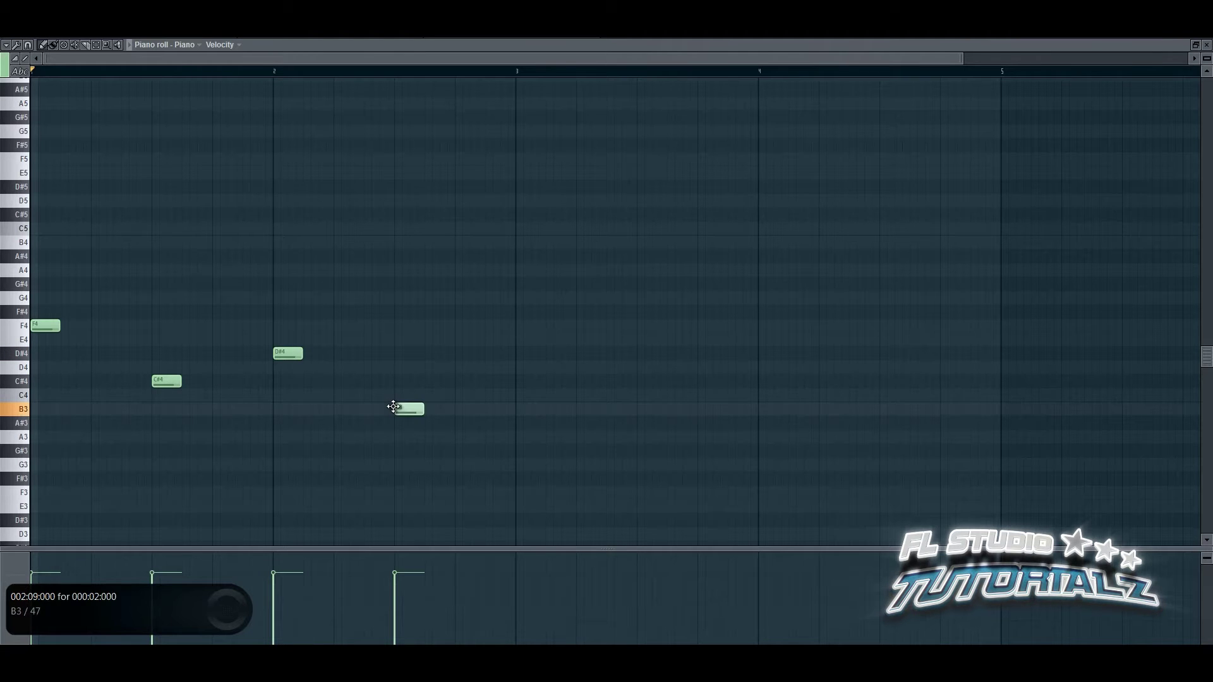
{"action": "left_click_drag", "start_coordinate": [393, 397], "coordinate": [402, 397]}
- Repeat each piano root note so that four evenly spaced notes fill every half bar
{"action": "left_click_drag", "start_coordinate": [573, 228], "coordinate": [6, 509]}
{"action": "left_click_drag", "start_coordinate": [43, 328], "coordinate": [72, 331]}
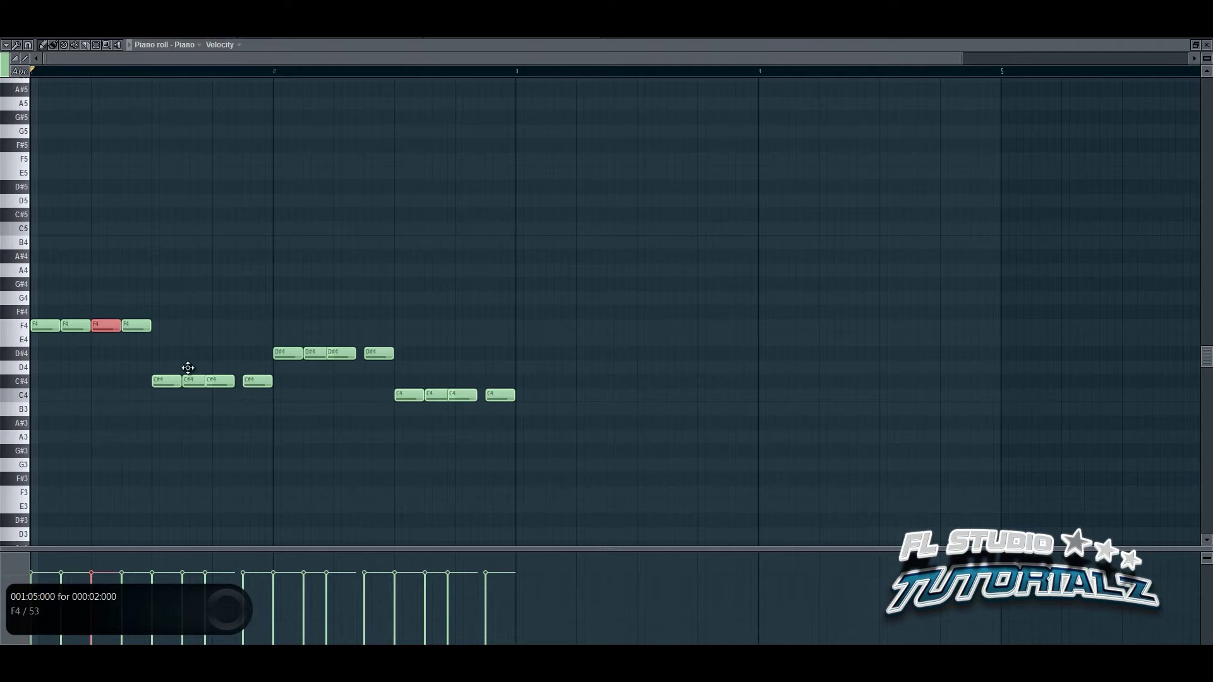
{"action": "left_click_drag", "start_coordinate": [452, 398], "coordinate": [448, 398]}
- Duplicate the entire piano root line one octave higher
{"action": "left_click_drag", "start_coordinate": [592, 305], "coordinate": [46, 407]}
{"action": "key", "text": "ctrl+c"}
{"action": "key", "text": "ctrl+v"}
{"action": "key", "text": "ctrl+Up"}
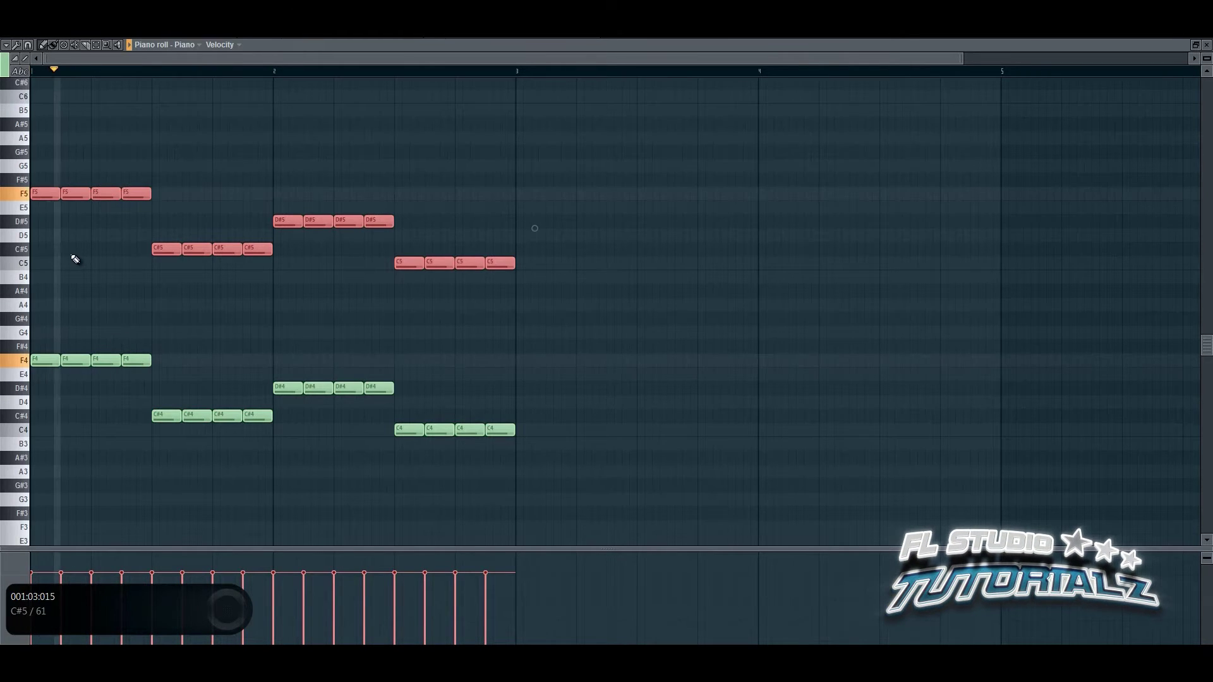
- Draw rising three-note figures above the piano roots: F7-G7-G#7, C#7-D#7-F7, G7-G#7-A#7 and D#7-F7-G7
{"action": "scroll", "coordinate": [75, 256], "scroll_direction": "up", "scroll_amount": 7}
{"action": "left_click", "coordinate": [73, 208]}
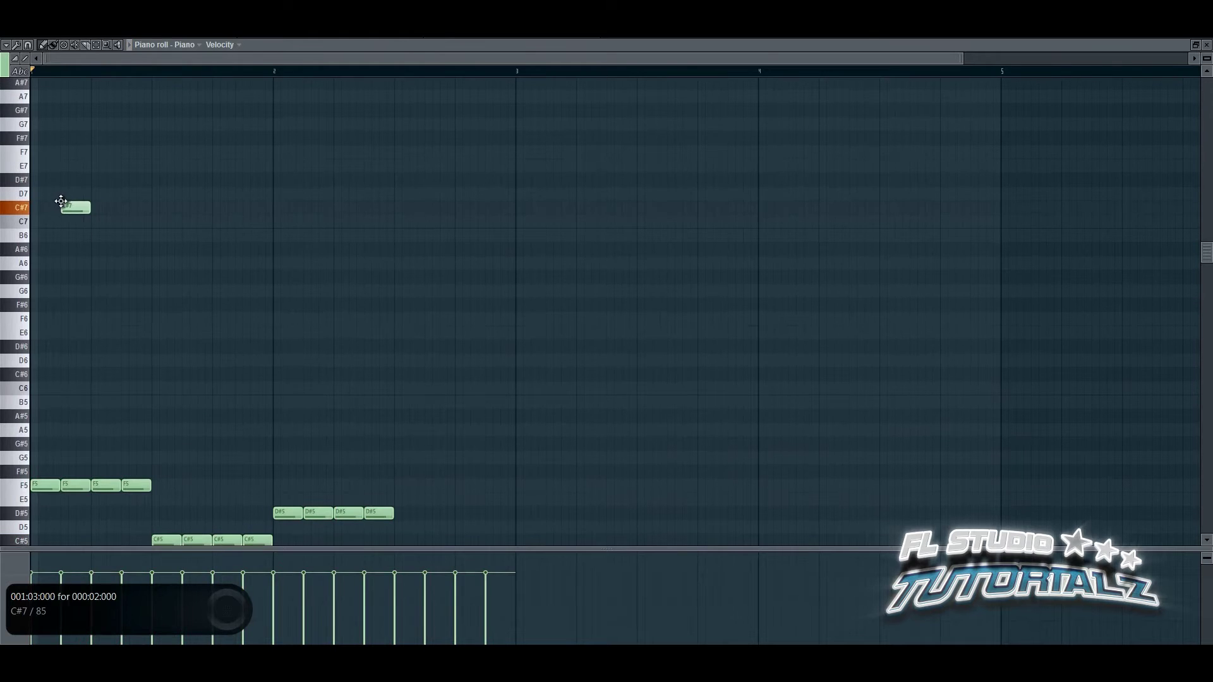
{"action": "left_click_drag", "start_coordinate": [59, 184], "coordinate": [59, 154]}
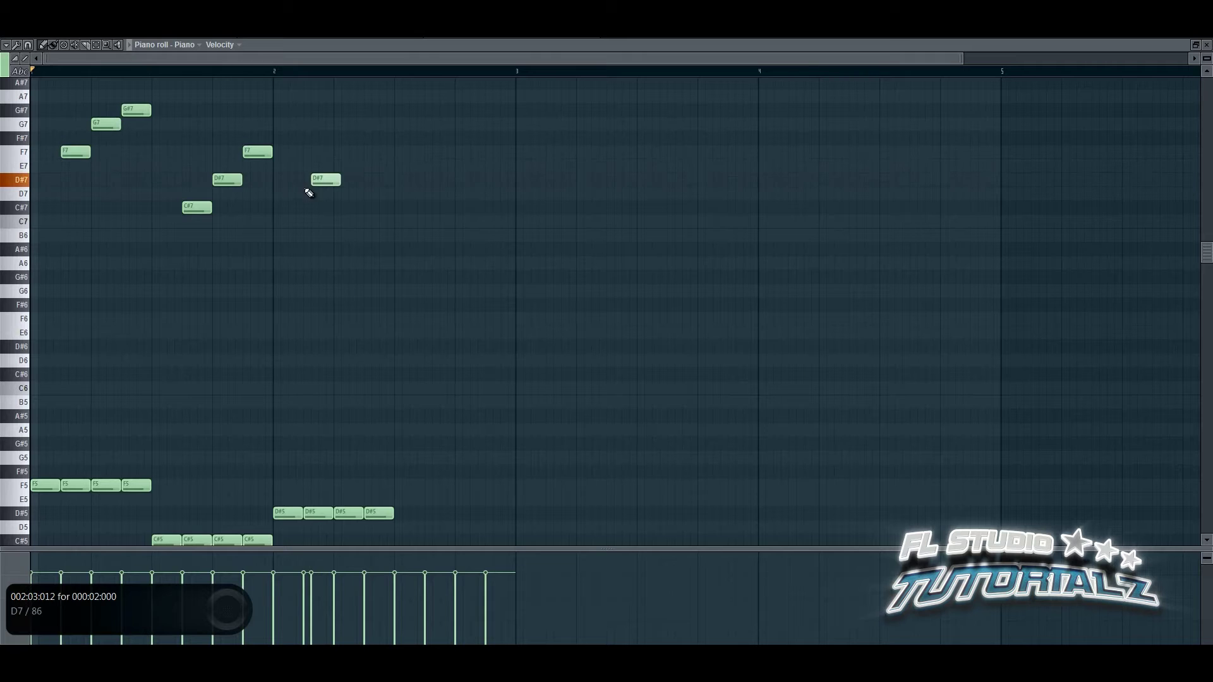
{"action": "left_click", "coordinate": [307, 137]}
{"action": "left_click_drag", "start_coordinate": [307, 124], "coordinate": [307, 119]}
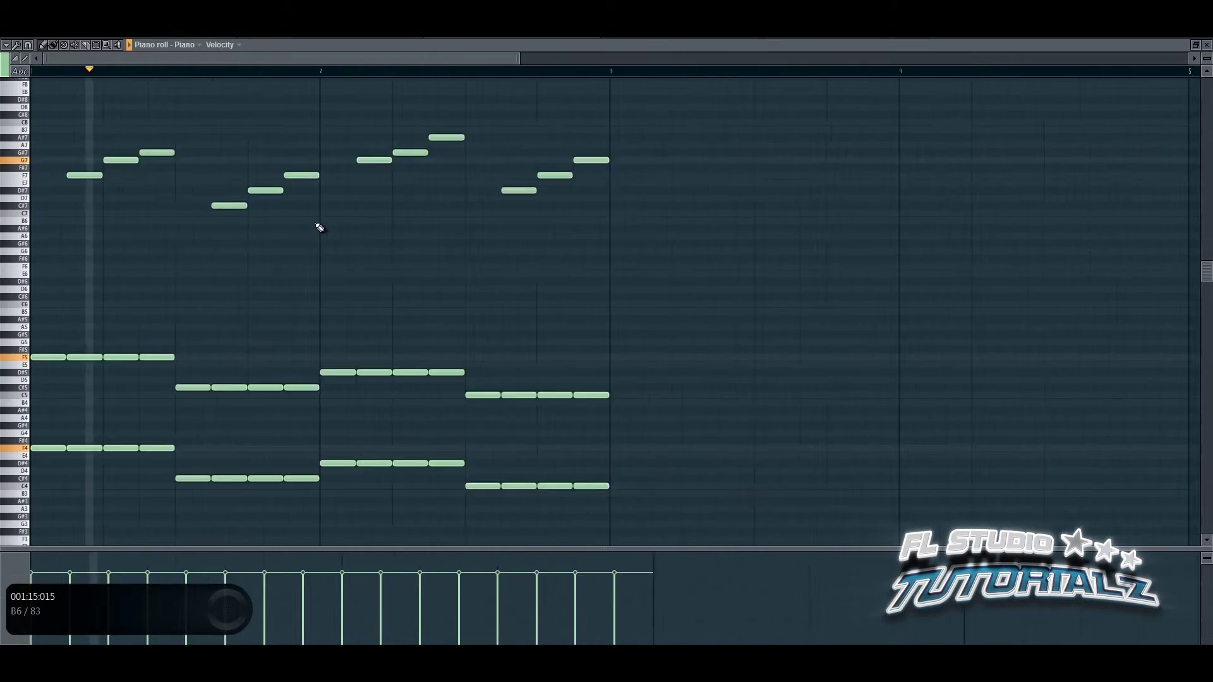
- Copy the piano's top melody and paste it into the upper Lead channel of Pattern 3
{"action": "left_click_drag", "start_coordinate": [1010, 108], "coordinate": [51, 274]}
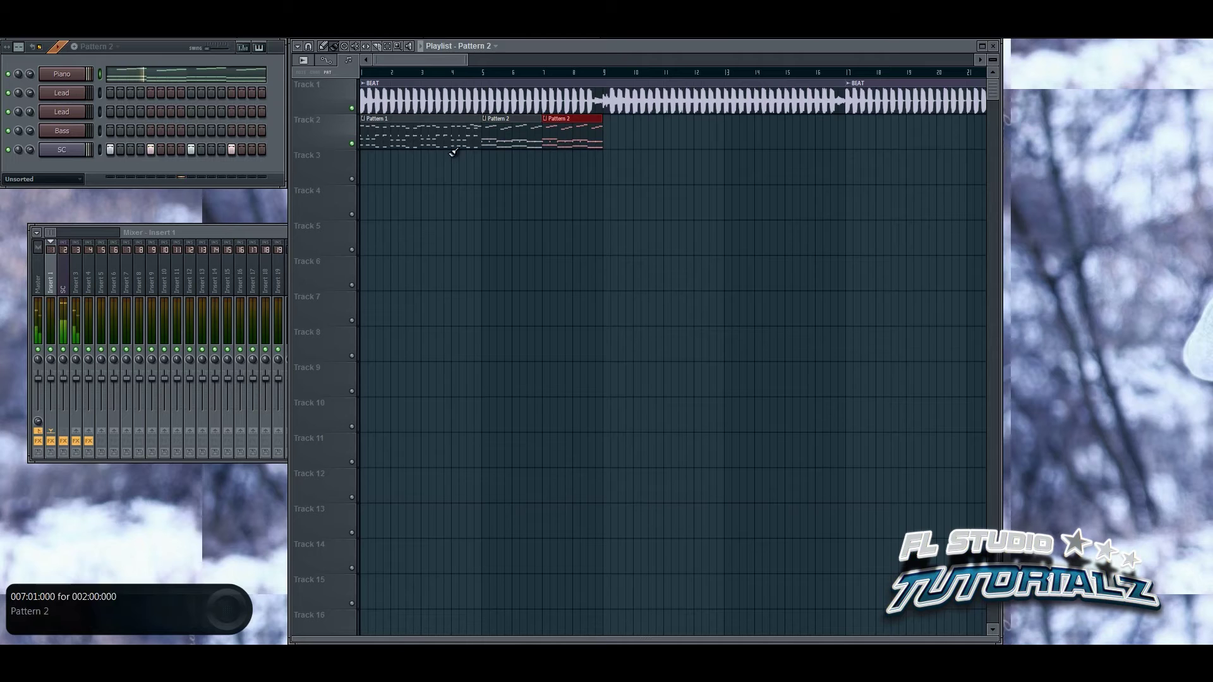
{"action": "right_click", "coordinate": [85, 88]}
{"action": "left_click", "coordinate": [92, 94]}
{"action": "key", "text": "ctrl+v"}
{"action": "key", "text": "Escape"}
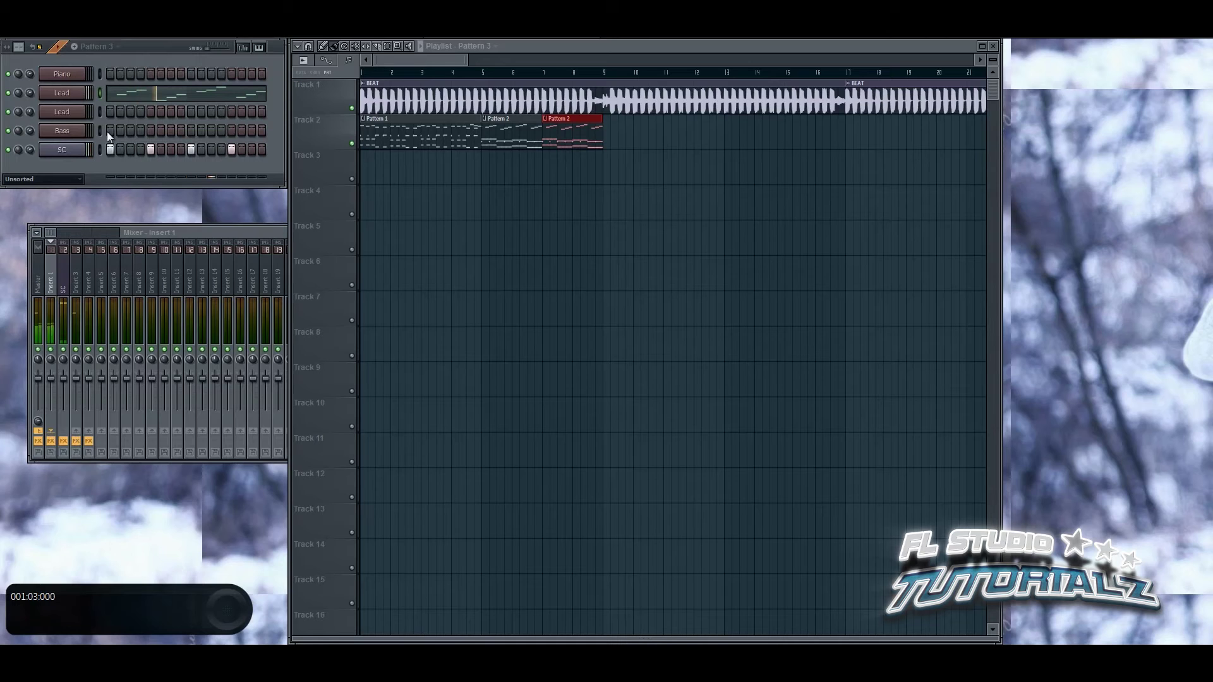
- Copy the bass line from Pattern 1 and paste it into the Bass channel of Pattern 3
{"action": "left_click", "coordinate": [99, 129]}
{"action": "key", "text": "ctrl+v"}
{"action": "left_click", "coordinate": [118, 133]}
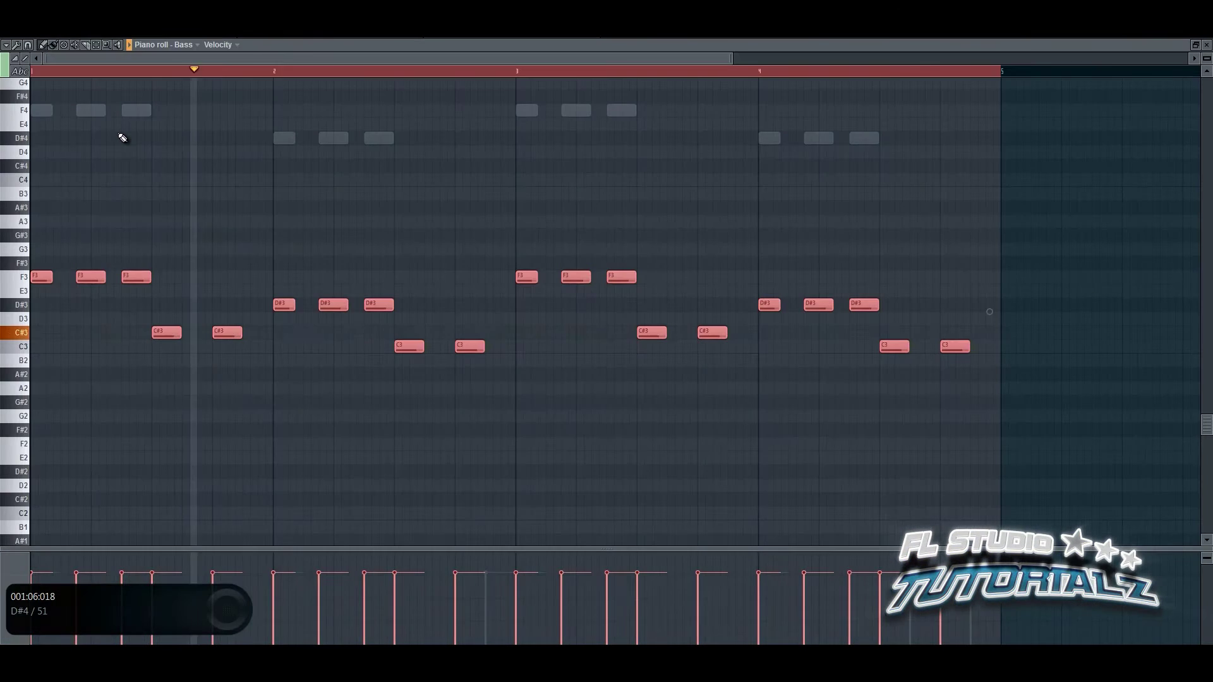
{"action": "key", "text": "Escape"}
{"action": "right_click", "coordinate": [86, 131]}
{"action": "left_click", "coordinate": [93, 135]}
{"action": "key", "text": "ctrl+v"}
{"action": "key", "text": "Escape"}
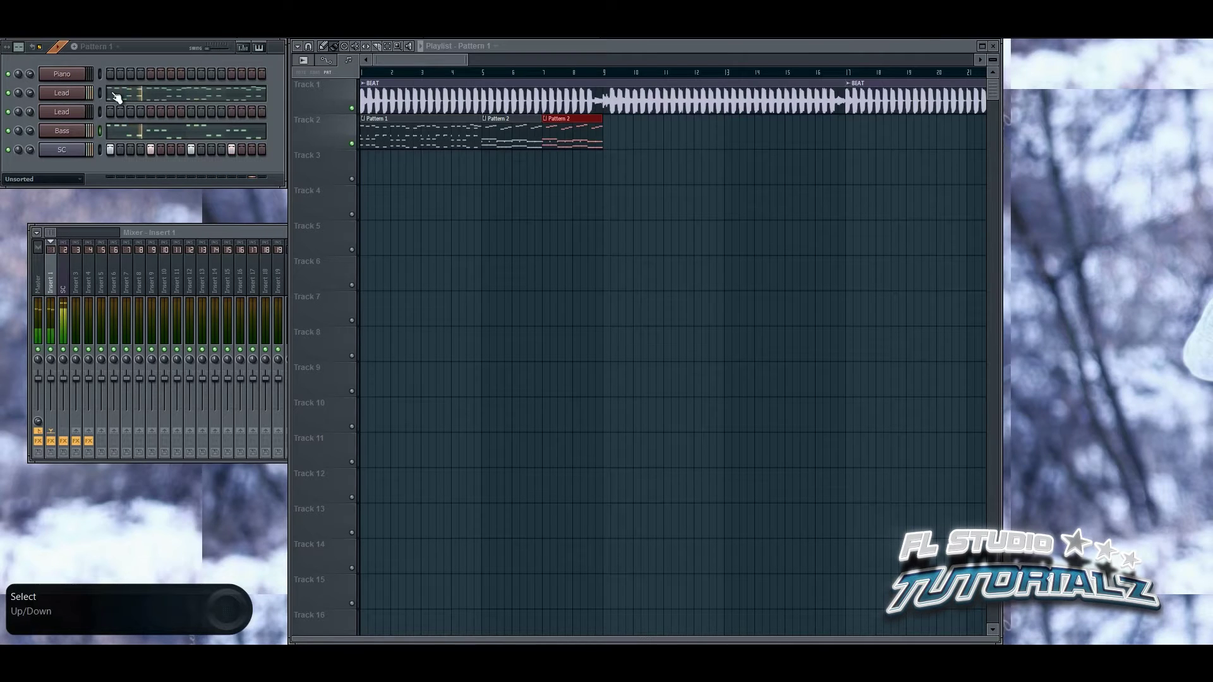
- Copy the Pattern 1 Lead notes into the lower Lead channel of Pattern 3 and remove the low notes between D#4 and C#5 there
{"action": "left_click", "coordinate": [115, 96]}
{"action": "key", "text": "ctrl+a"}
{"action": "key", "text": "Escape"}
{"action": "right_click", "coordinate": [89, 108]}
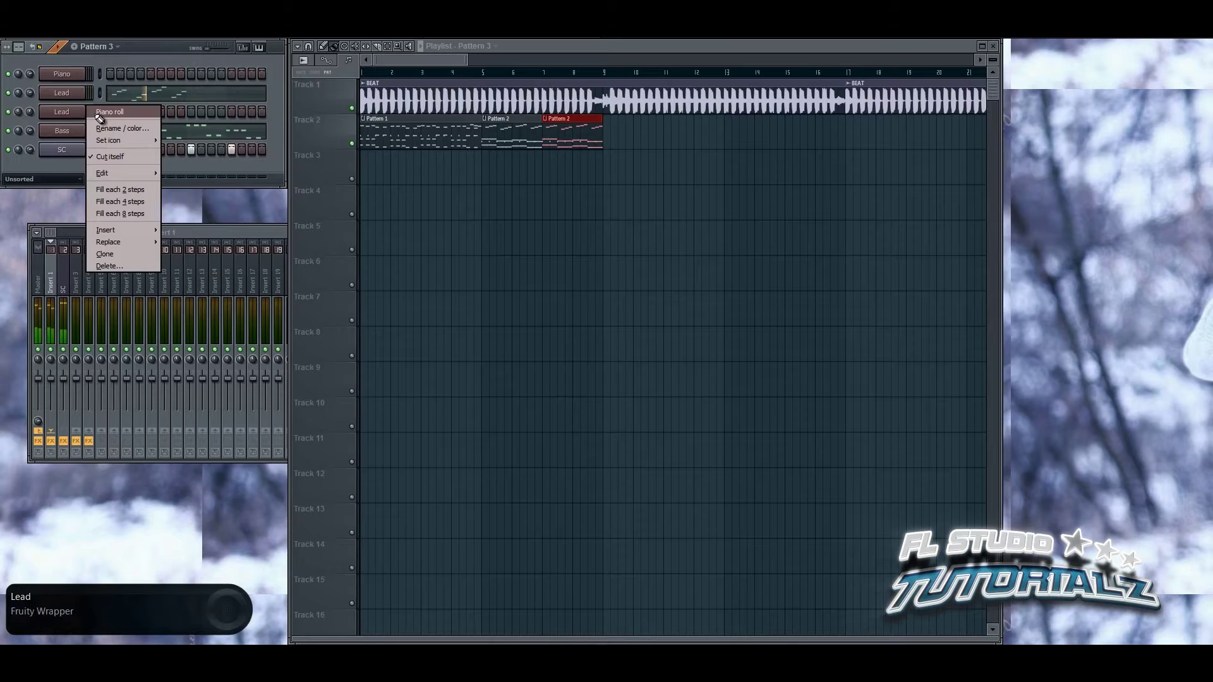
{"action": "left_click", "coordinate": [95, 114]}
{"action": "key", "text": "ctrl+v"}
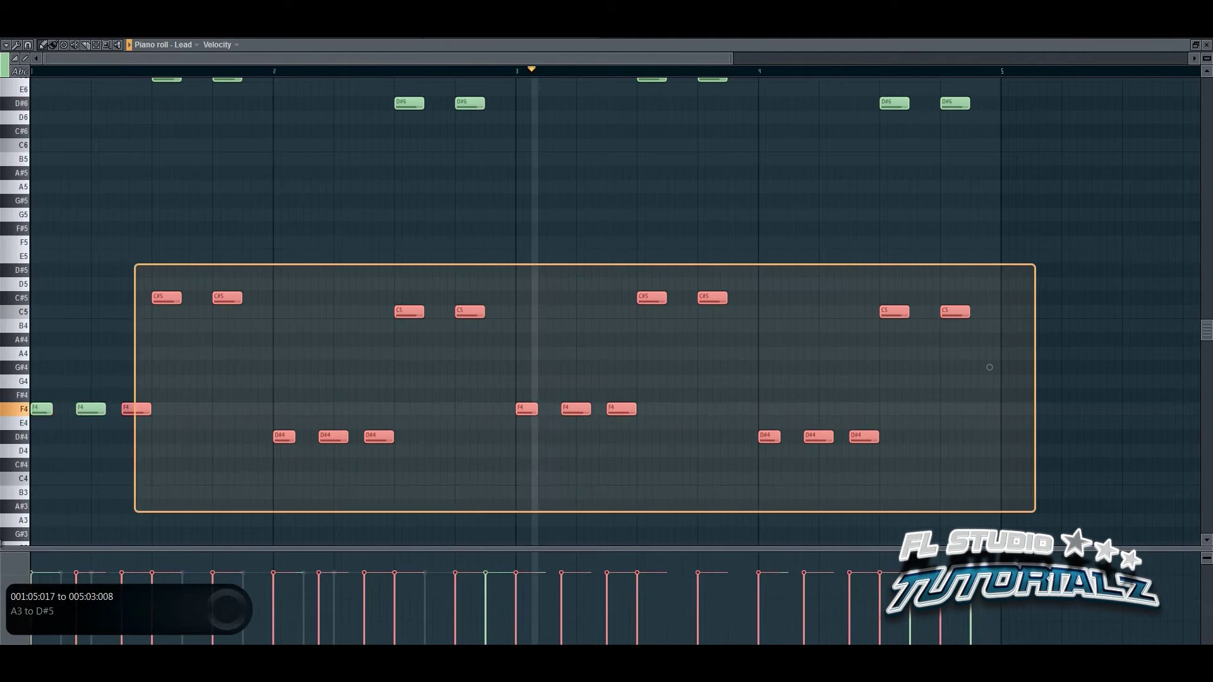
{"action": "key", "text": "Delete"}
{"action": "key", "text": "Escape"}
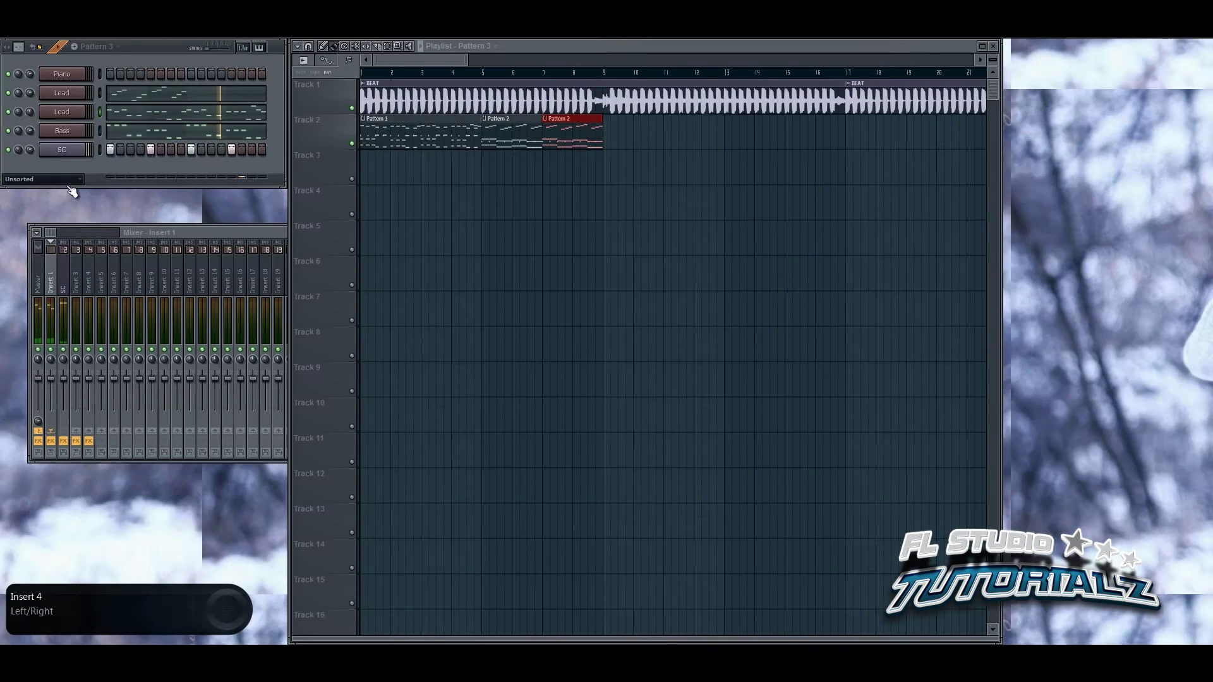
- Duplicate the two-bar melody of the upper Lead channel in Pattern 3 into bars 3 and 4
{"action": "right_click", "coordinate": [66, 93]}
{"action": "left_click", "coordinate": [109, 94]}
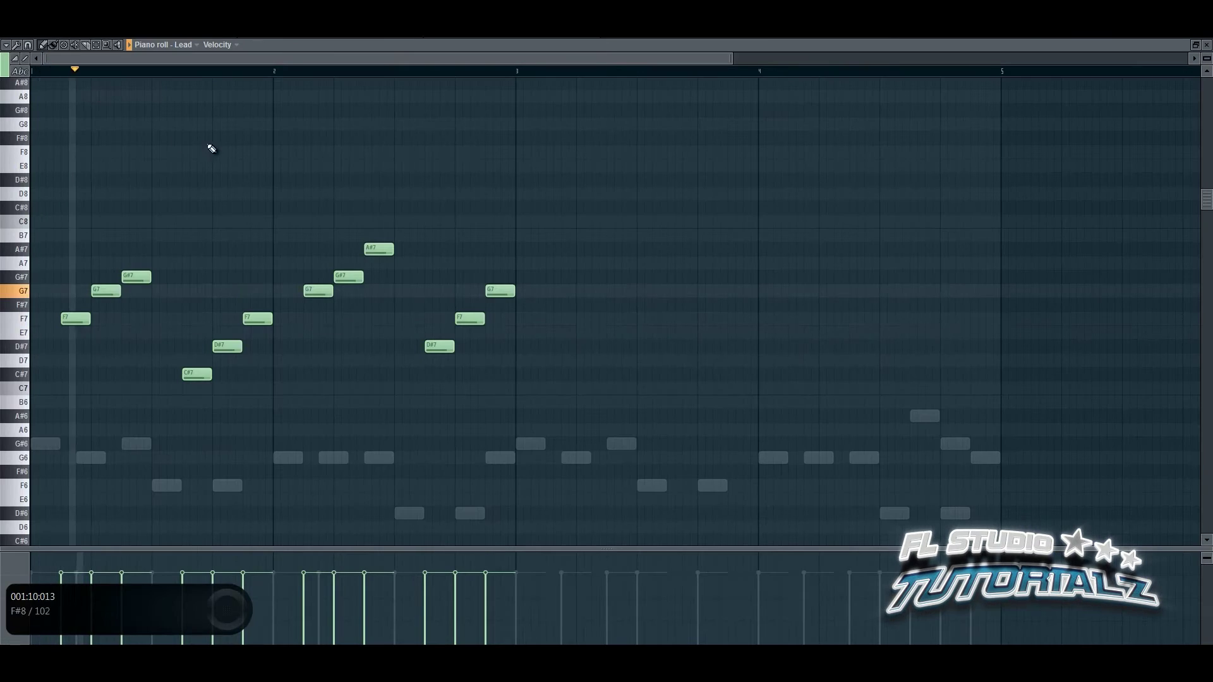
{"action": "scroll", "coordinate": [280, 191], "scroll_direction": "down", "scroll_amount": 2}
{"action": "scroll", "coordinate": [315, 177], "scroll_direction": "up", "scroll_amount": 3}
{"action": "left_click_drag", "start_coordinate": [490, 116], "coordinate": [7, 368]}
{"action": "key", "text": "ctrl+b"}
{"action": "key", "text": "shift+Right"}
- Lower the upper Lead's whole melody by one octave and add the low D#4 to C#5 notes beneath it
{"action": "left_click_drag", "start_coordinate": [780, 129], "coordinate": [6, 388]}
{"action": "key", "text": "ctrl+Down"}
{"action": "left_click", "coordinate": [58, 293], "text": "ctrl"}
{"action": "scroll", "coordinate": [58, 294], "scroll_direction": "up", "scroll_amount": 2}
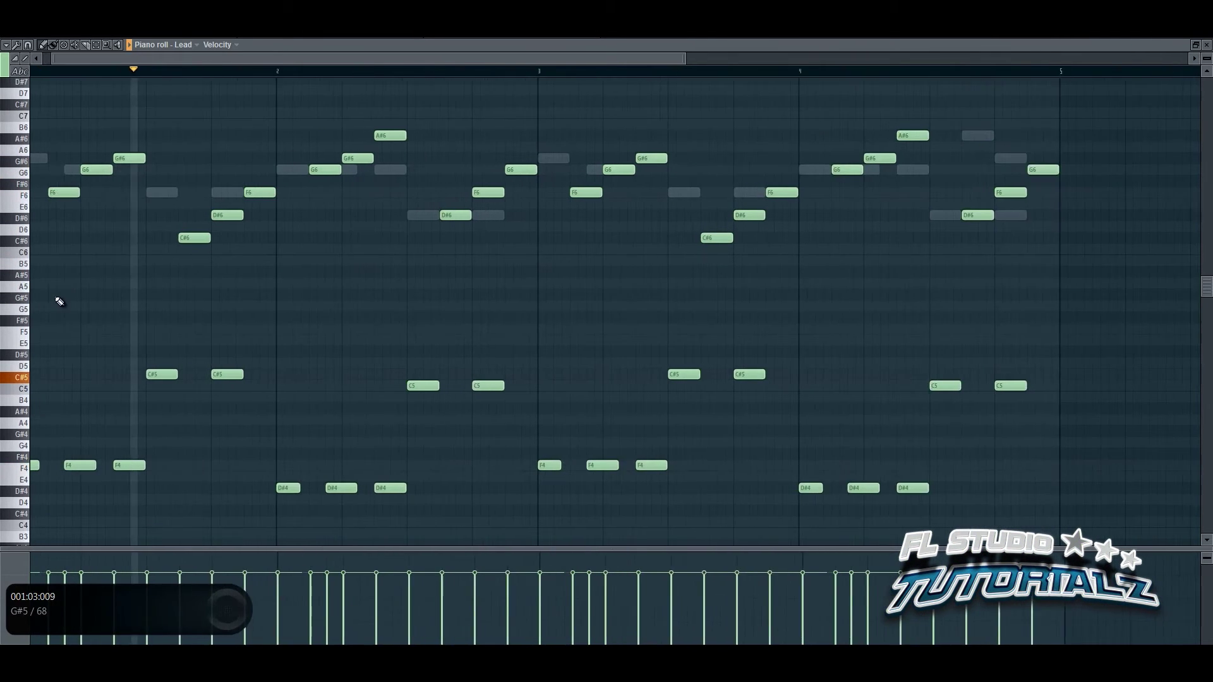
- Tighten the upper Lead's rhythm in all four bars by shortening each bar's first F6 or G6 and starting the following note earlier
{"action": "scroll", "coordinate": [57, 298], "scroll_direction": "up", "scroll_amount": 2}
{"action": "mouse_move", "coordinate": [94, 260]}
{"action": "left_mouse_down"}
{"action": "mouse_move", "coordinate": [79, 261]}
{"action": "mouse_move", "coordinate": [91, 238]}
{"action": "left_mouse_up"}
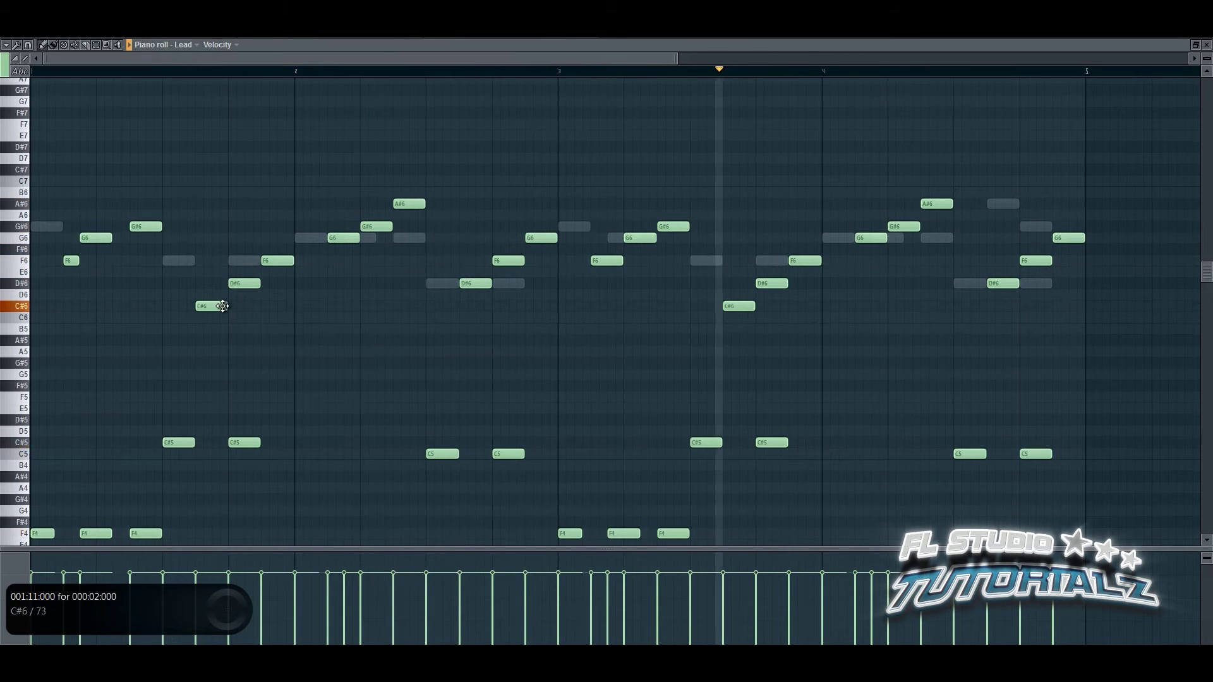
{"action": "mouse_move", "coordinate": [361, 237]}
{"action": "left_mouse_down"}
{"action": "mouse_move", "coordinate": [344, 238]}
{"action": "mouse_move", "coordinate": [360, 226]}
{"action": "left_mouse_up"}
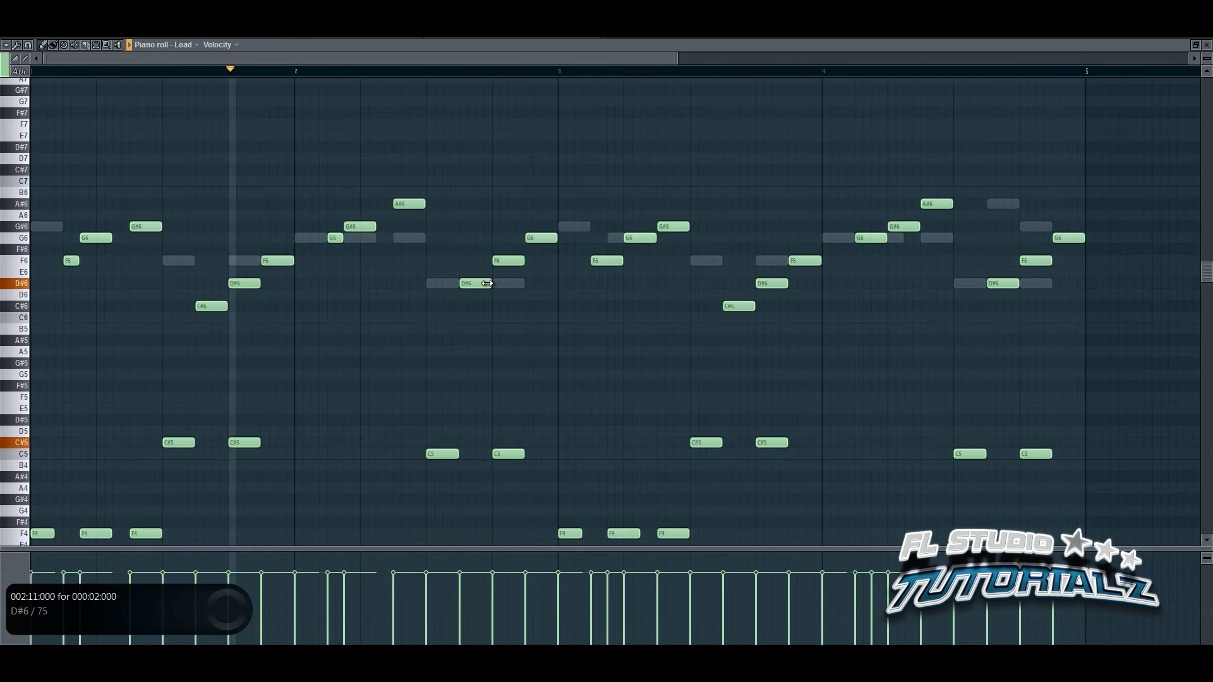
{"action": "mouse_move", "coordinate": [624, 261]}
{"action": "left_mouse_down"}
{"action": "mouse_move", "coordinate": [607, 261]}
{"action": "mouse_move", "coordinate": [617, 239]}
{"action": "left_mouse_up"}
{"action": "mouse_move", "coordinate": [887, 238]}
{"action": "left_mouse_down"}
{"action": "mouse_move", "coordinate": [870, 238]}
{"action": "mouse_move", "coordinate": [878, 231]}
{"action": "left_mouse_up"}
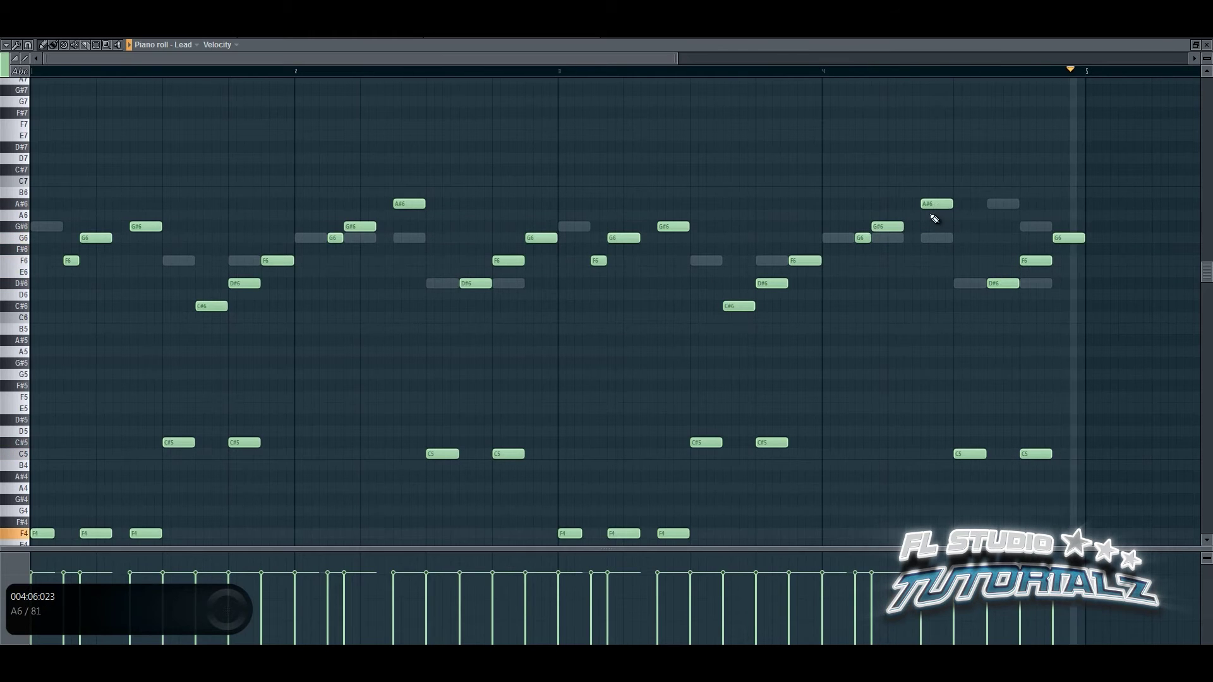
- Remove the second G6 in bar 2 of the lower Lead channel in Pattern 3
{"action": "right_click", "coordinate": [892, 242]}
{"action": "right_click", "coordinate": [892, 242]}
{"action": "right_click", "coordinate": [891, 242]}
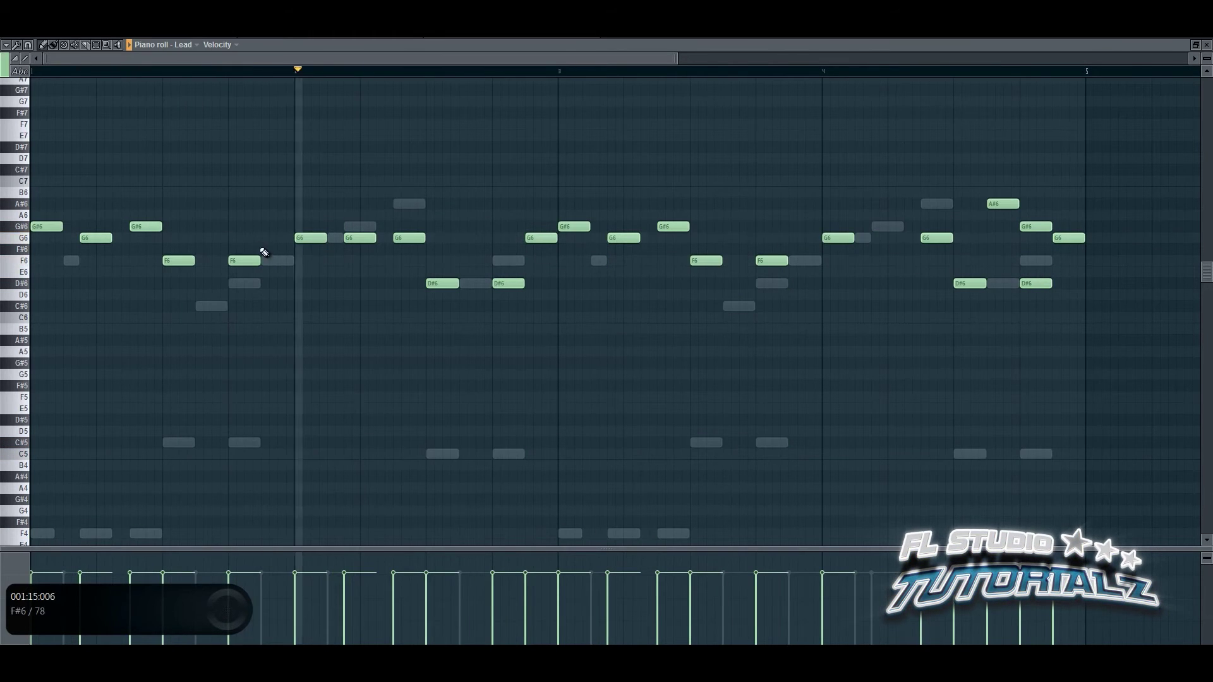
{"action": "right_click", "coordinate": [349, 242]}
{"action": "right_click", "coordinate": [370, 291]}
{"action": "right_click", "coordinate": [370, 291]}
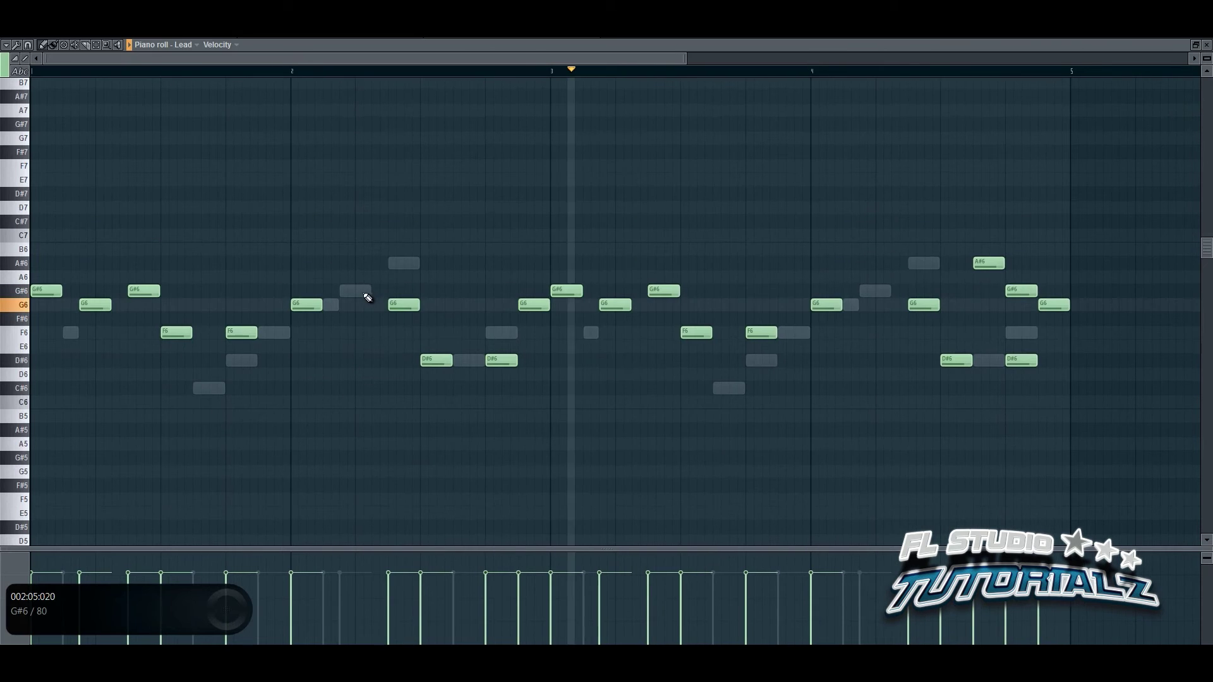
{"action": "right_click", "coordinate": [402, 264]}
{"action": "right_click", "coordinate": [402, 265]}
{"action": "right_click", "coordinate": [390, 249], "text": "ctrl"}
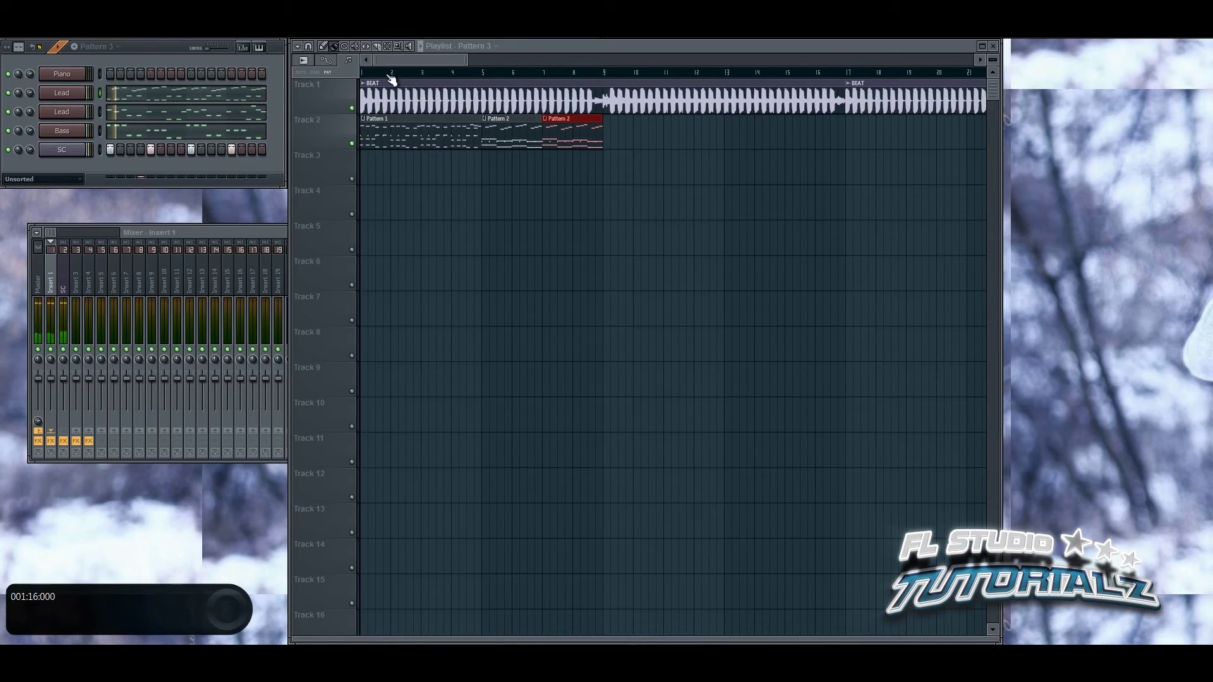
- Place Pattern 3 clips on Track 2 of the playlist after the Pattern 2 clips
{"action": "left_click", "coordinate": [632, 133]}
{"action": "left_click", "coordinate": [751, 137]}
{"action": "left_click", "coordinate": [459, 134]}
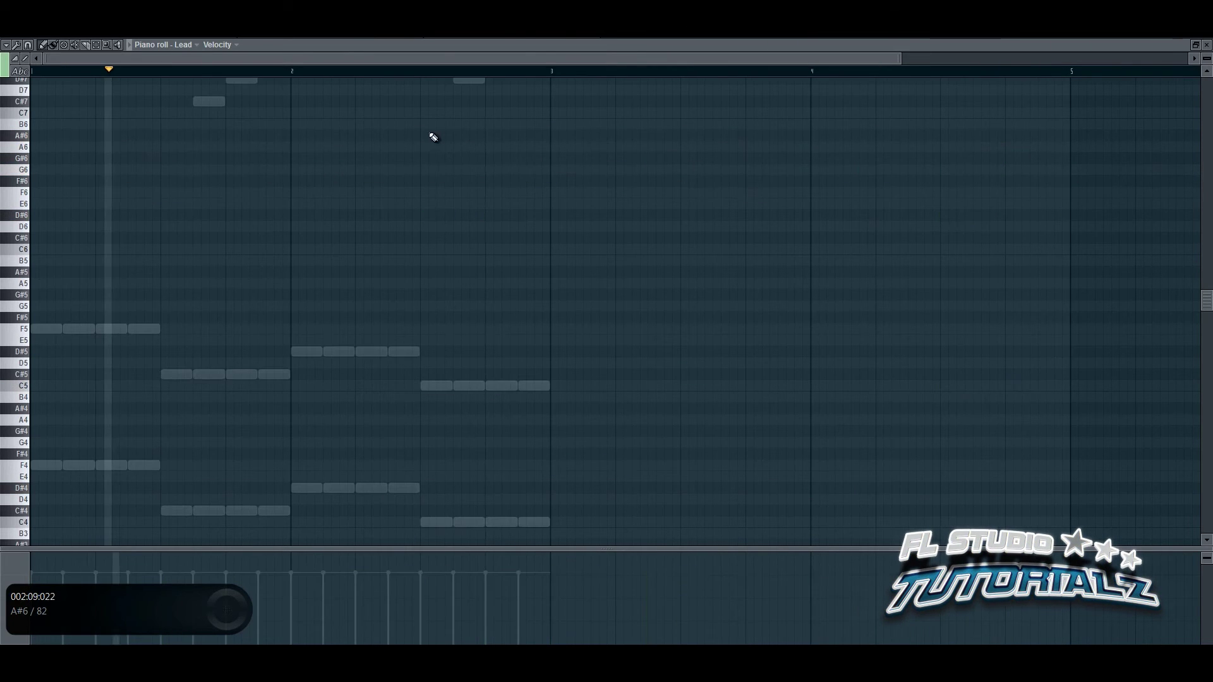
- Examine the Piano notes of Pattern 2, and compare them with the Lead melodies of Pattern 3
{"action": "right_click", "coordinate": [344, 352]}
{"action": "right_click", "coordinate": [344, 351]}
{"action": "right_click", "coordinate": [335, 270], "text": "ctrl"}
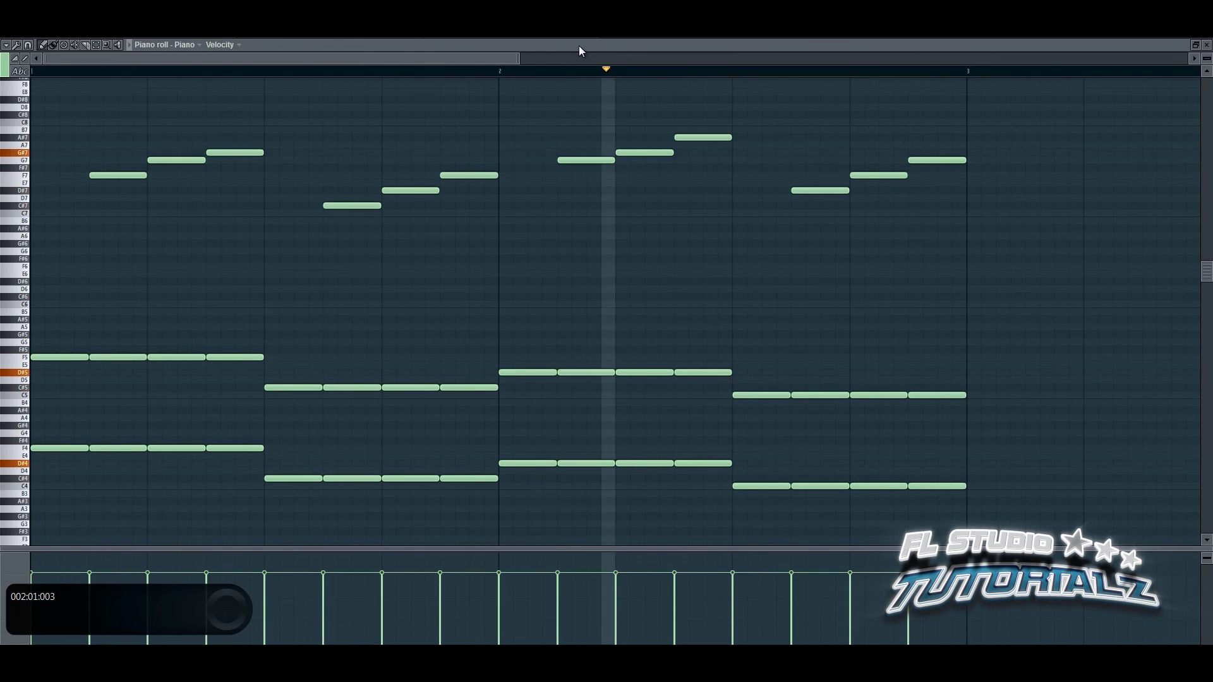
{"action": "key", "text": "KP_Add"}
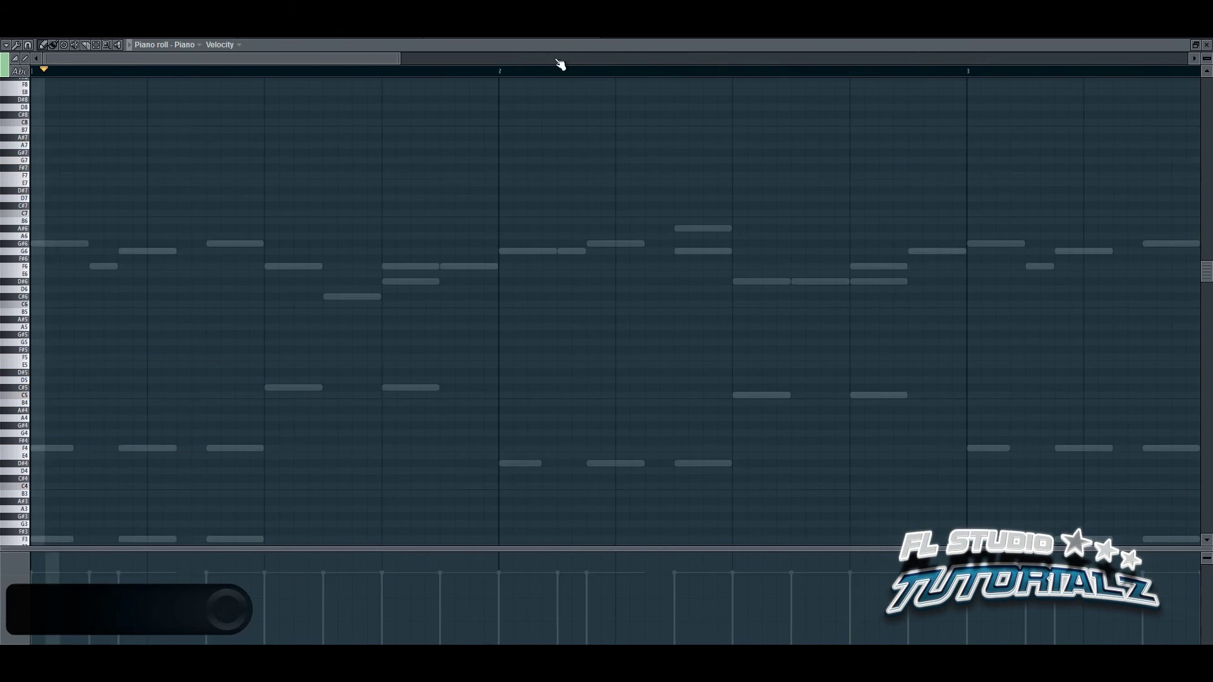
{"action": "right_click", "coordinate": [434, 266]}
{"action": "right_click", "coordinate": [434, 267]}
{"action": "right_click", "coordinate": [438, 216], "text": "ctrl"}
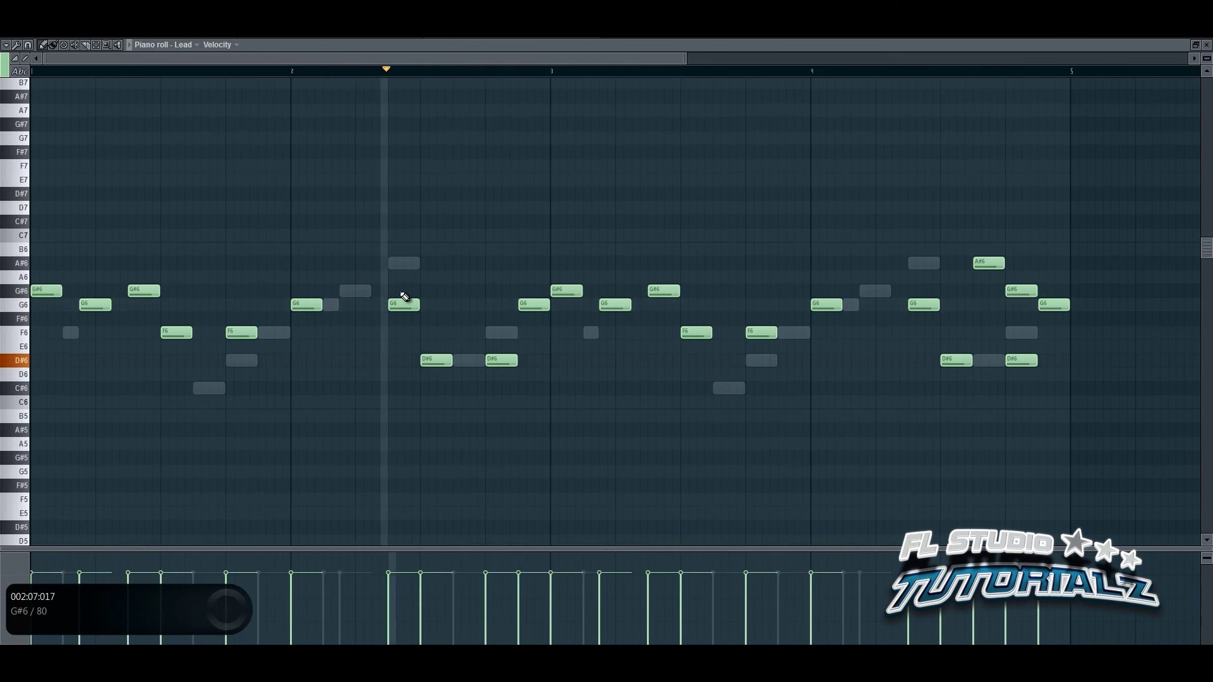